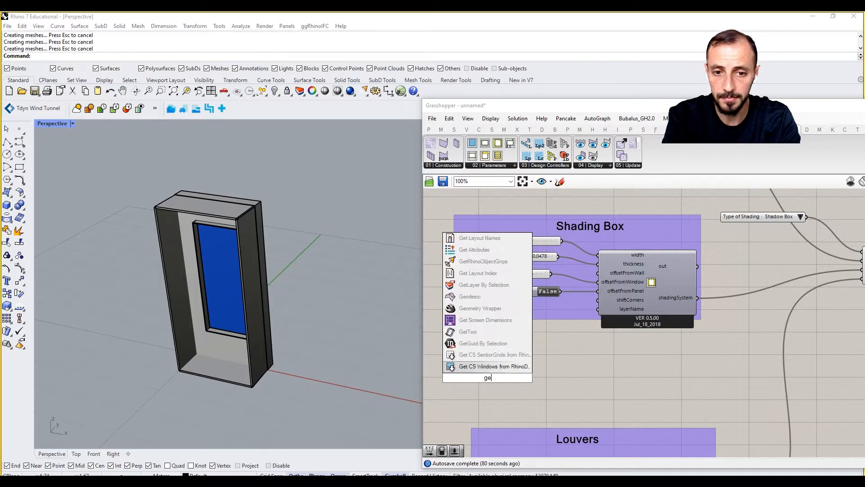
# Add a Vector XYZ component and a Gene Pool below the Shading Box group, with the pool placed ahead of the vector.
pyautogui.write('xyz')
pyautogui.click(490, 370)
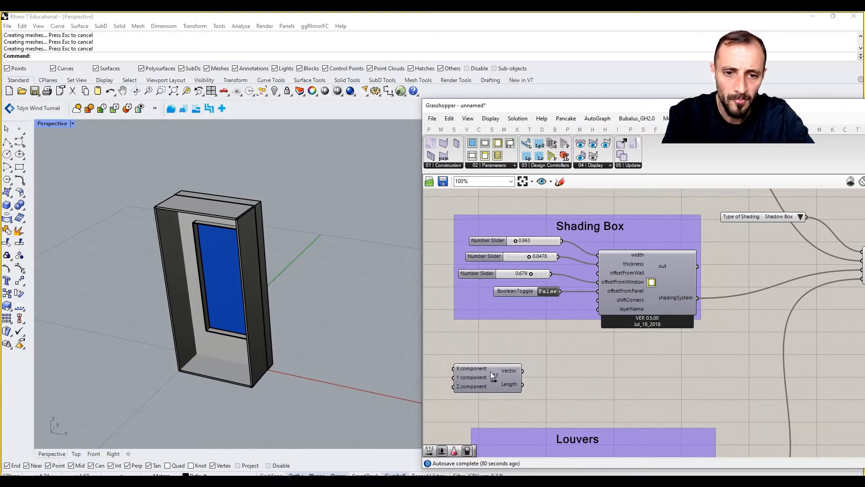
pyautogui.moveTo(492, 374); pyautogui.dragTo(567, 370)
pyautogui.moveTo(467, 359); pyautogui.dragTo(507, 358, button='right')
pyautogui.doubleClick(506, 358)
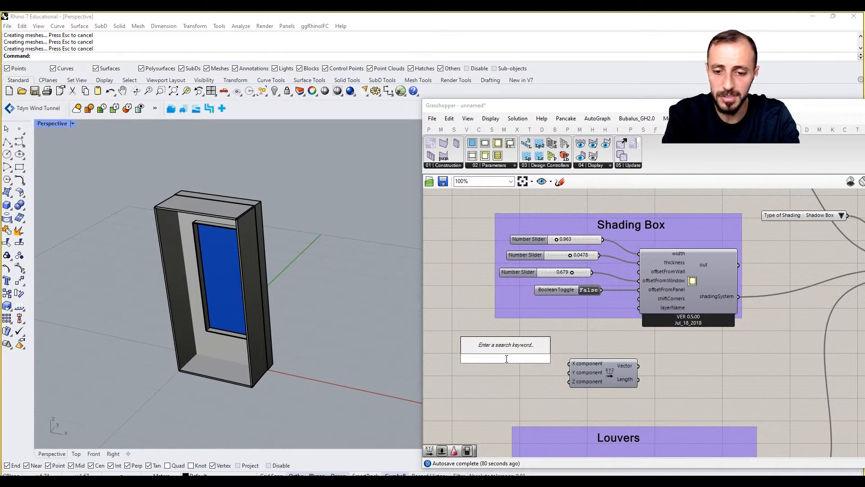
pyautogui.write('gene')
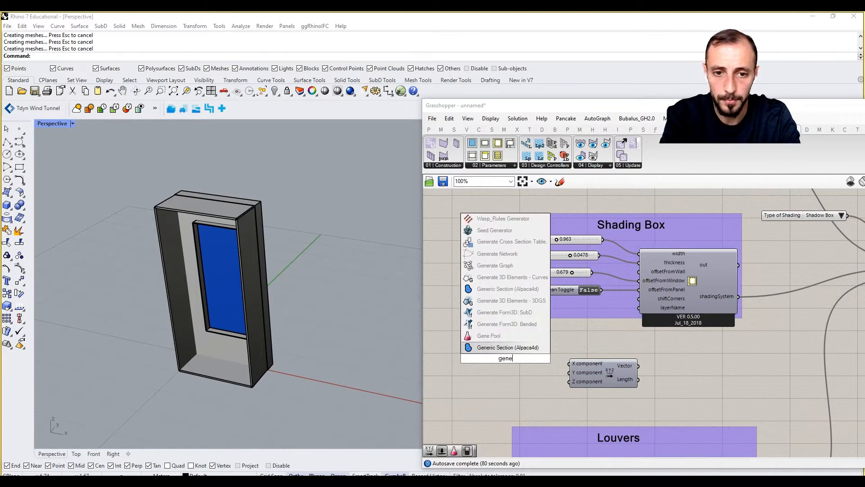
pyautogui.click(489, 336)
# Set the gene pool's maximum to 0 and its minimum to -2.
pyautogui.scroll(2, 534, 363)
pyautogui.rightClick(540, 361)
pyautogui.click(563, 411)
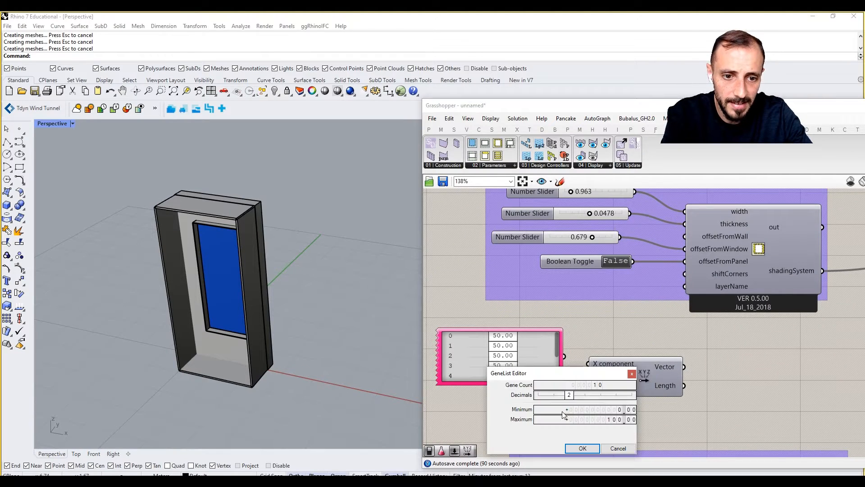
pyautogui.doubleClick(618, 422)
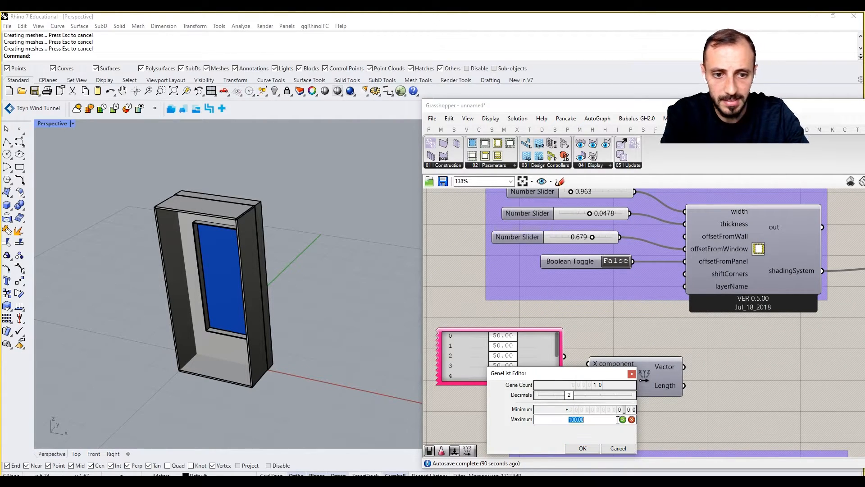
pyautogui.write('0')
pyautogui.press('Return')
pyautogui.doubleClick(607, 409)
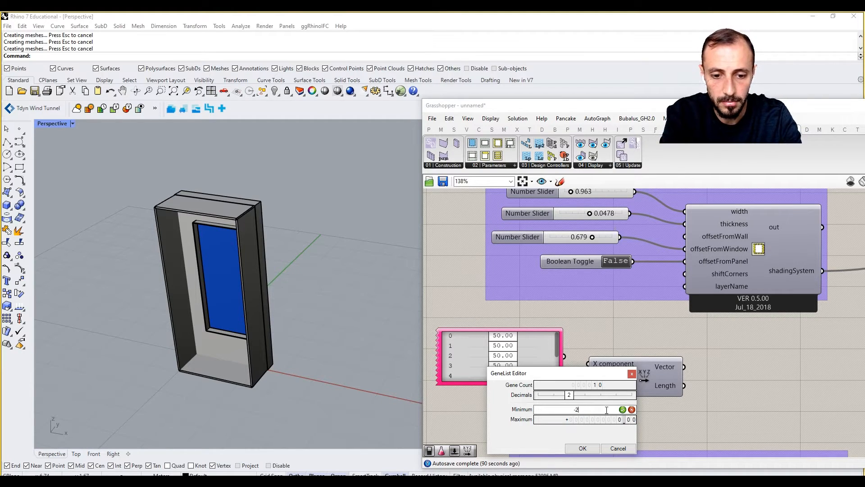
pyautogui.write('-2')
pyautogui.press('Return')
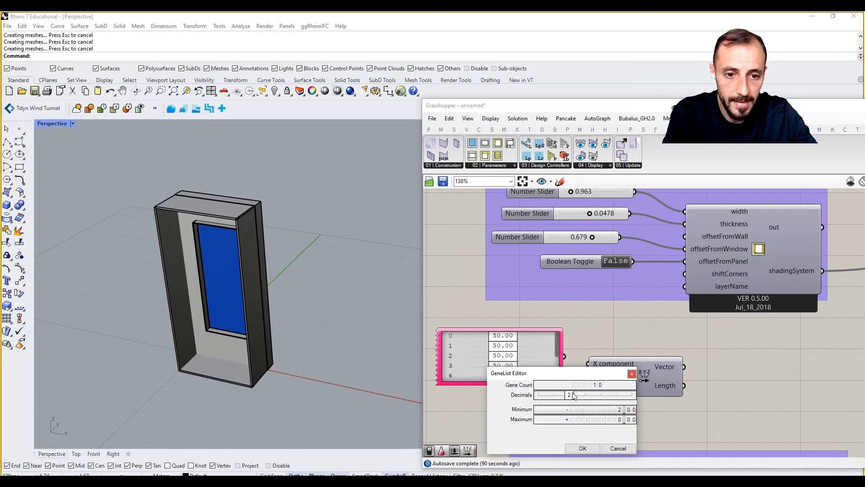
# Set the gene pool's gene count to 4 and randomise its values.
pyautogui.doubleClick(588, 385)
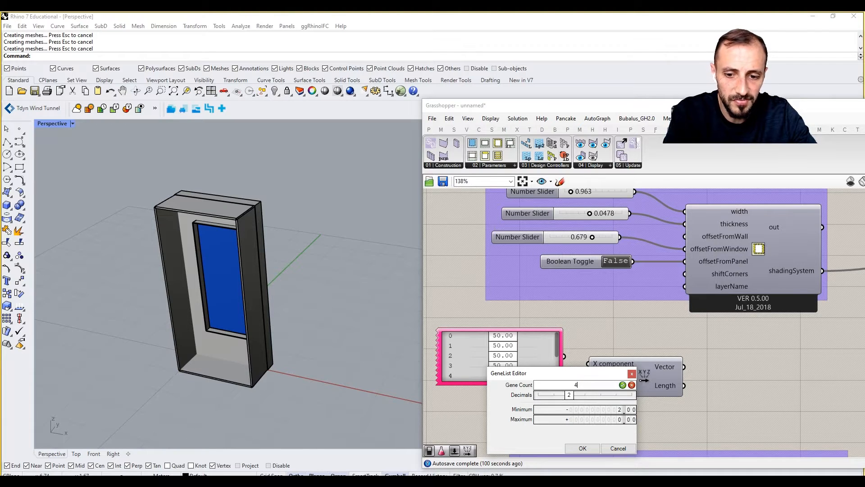
pyautogui.write('4')
pyautogui.click(622, 385)
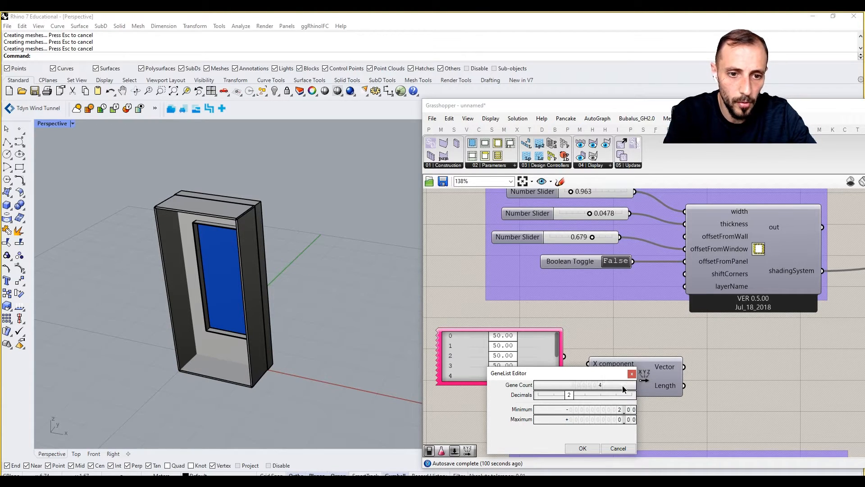
pyautogui.click(583, 448)
pyautogui.rightClick(540, 360)
pyautogui.click(574, 428)
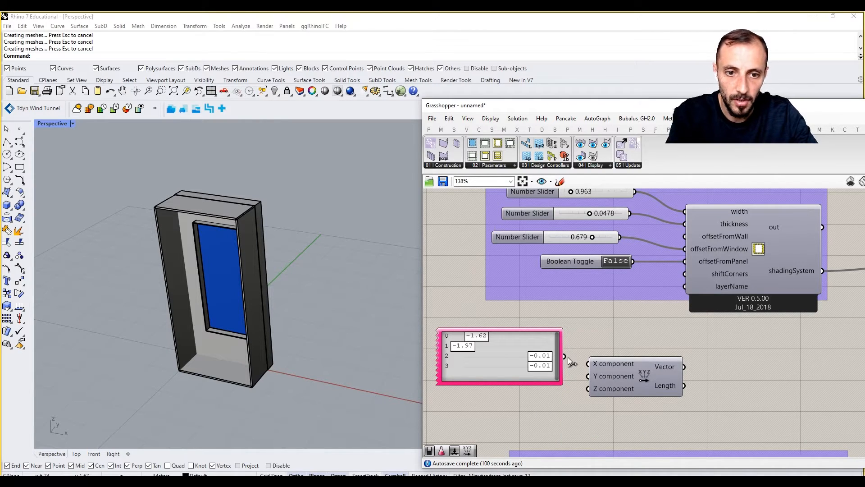
# Connect the gene pool to the vector's Y component and the vector output to the Shading Box component's shiftCorners input.
pyautogui.moveTo(565, 356); pyautogui.dragTo(589, 376)
pyautogui.moveTo(683, 367); pyautogui.dragTo(683, 275)
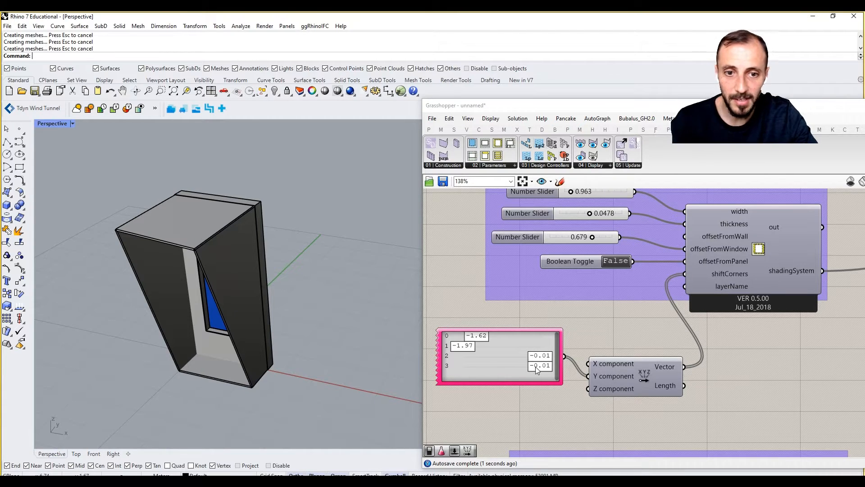
# Set all four gene values to 0.00, testing how each one shifts a corner of the shading box.
pyautogui.moveTo(472, 347); pyautogui.dragTo(546, 363)
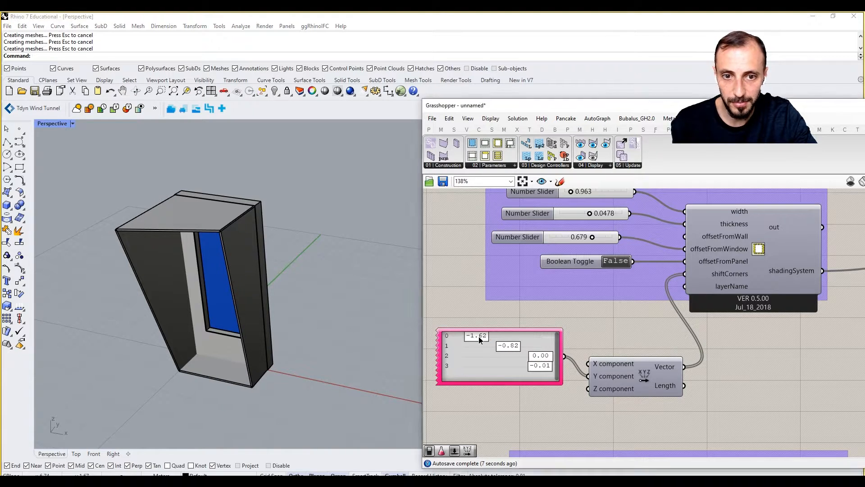
pyautogui.moveTo(479, 336); pyautogui.dragTo(568, 348)
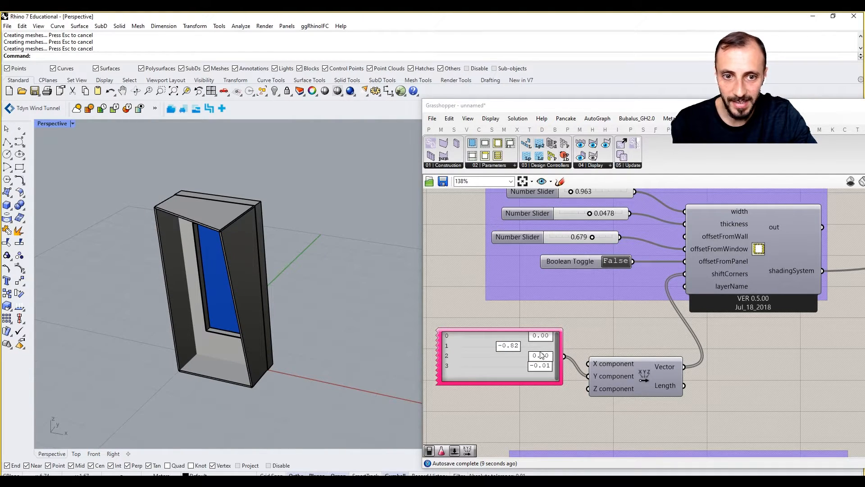
pyautogui.moveTo(508, 346)
pyautogui.mouseDown()
pyautogui.moveTo(558, 352)
pyautogui.moveTo(573, 375)
pyautogui.mouseUp()
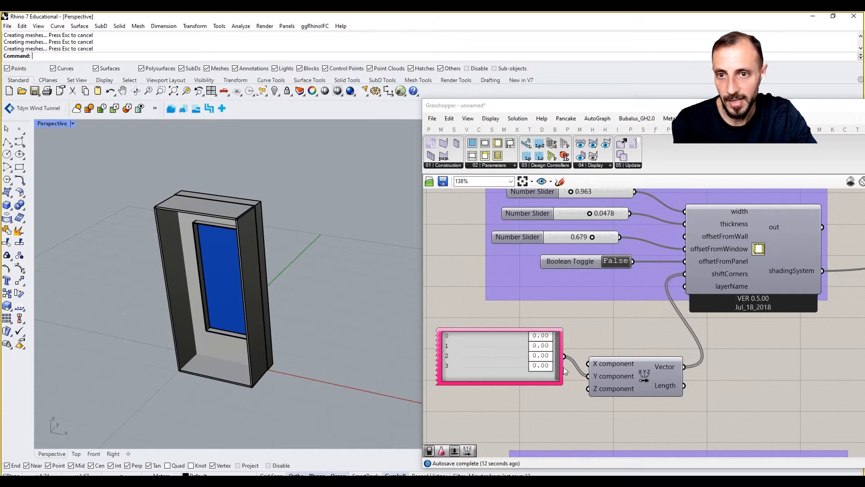
# Raise the gene pool's maximum to 1 and set its four values to 0.43, 0.20, 0.50 and -0.08.
pyautogui.rightClick(501, 362)
pyautogui.click(531, 410)
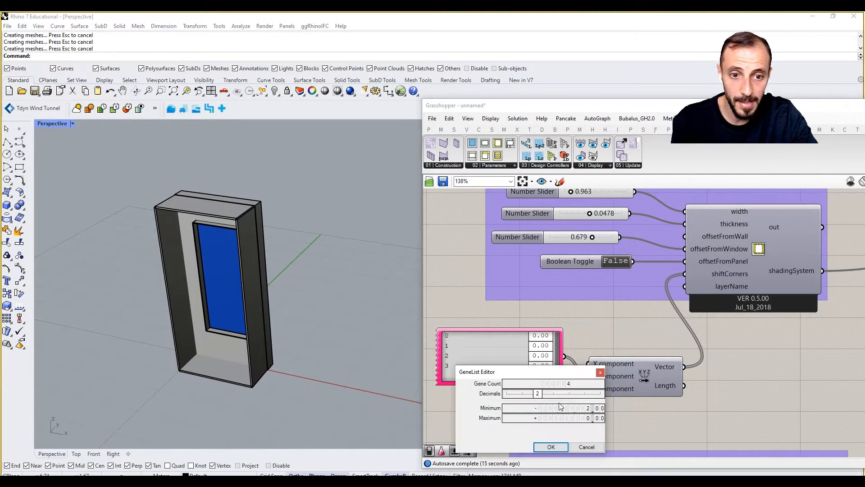
pyautogui.doubleClick(574, 419)
pyautogui.write('1')
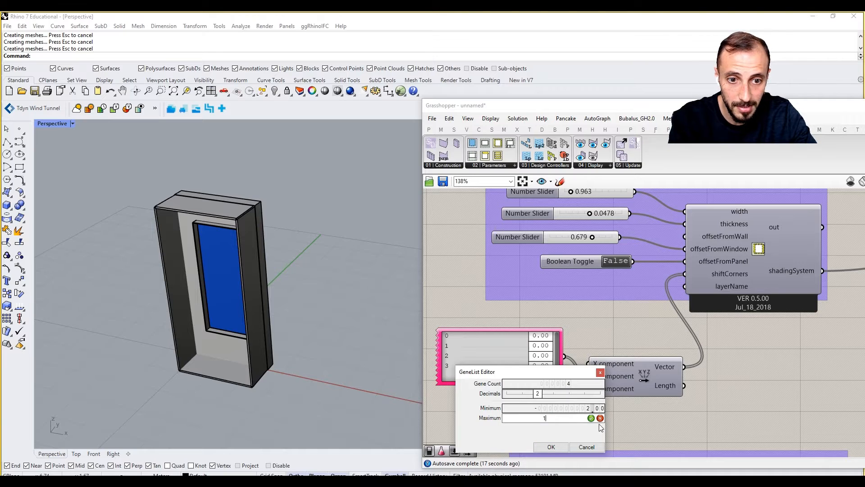
pyautogui.click(591, 417)
pyautogui.click(551, 446)
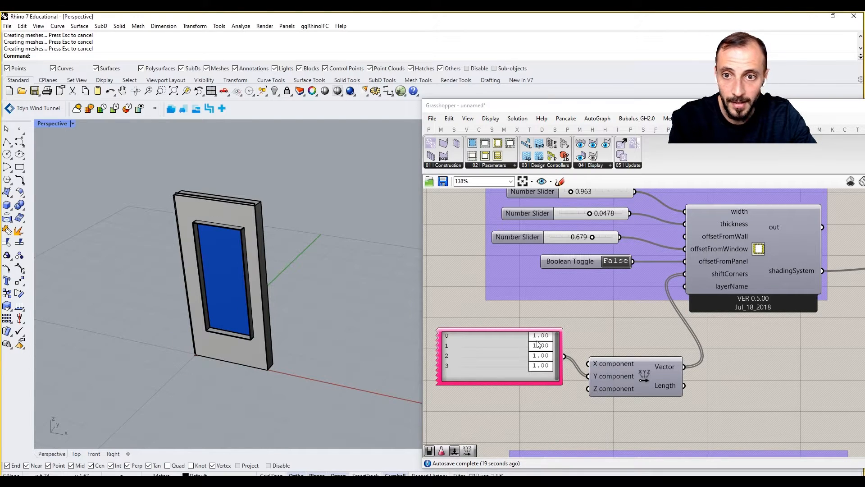
pyautogui.moveTo(539, 336); pyautogui.dragTo(531, 357)
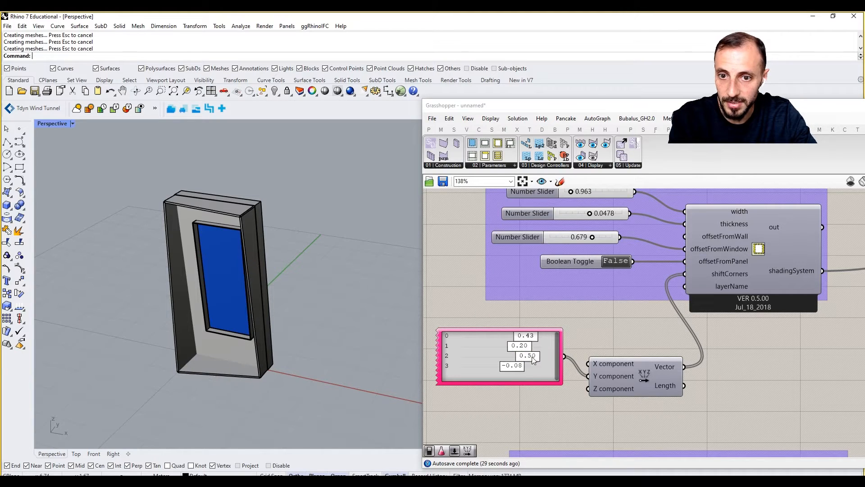
# Add the gene pool and the Vector XYZ component to the Shading Box group.
pyautogui.scroll(-3, 629, 368)
pyautogui.scroll(2, 588, 358)
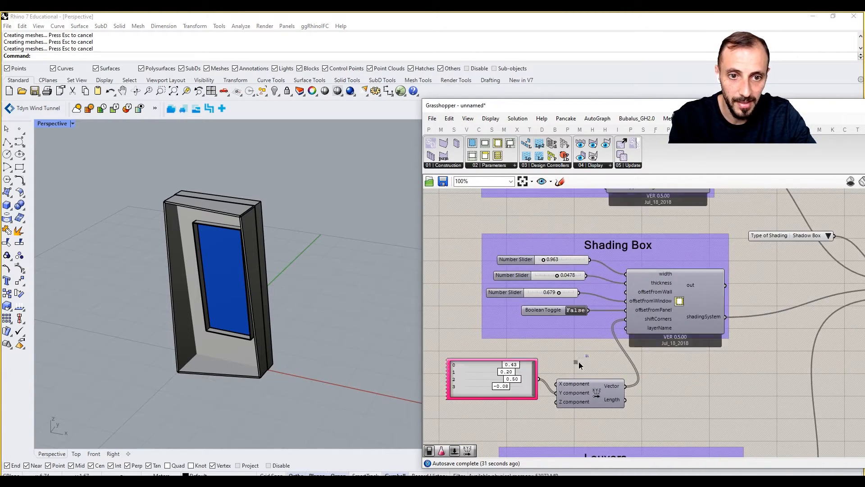
pyautogui.moveTo(576, 357); pyautogui.dragTo(482, 393)
pyautogui.rightClick(512, 338)
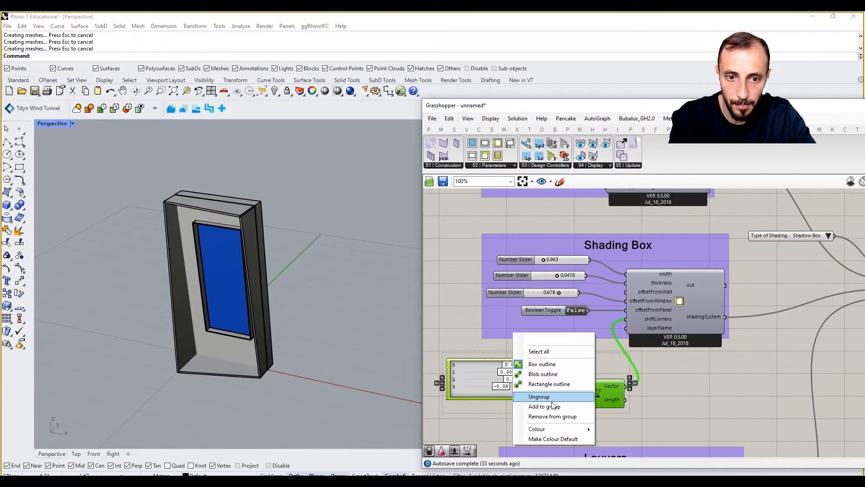
pyautogui.click(532, 407)
# Try the Shader and Louver options for Type of Shading, leaving it set to Shader.
pyautogui.moveTo(804, 291); pyautogui.dragTo(786, 302, button='right')
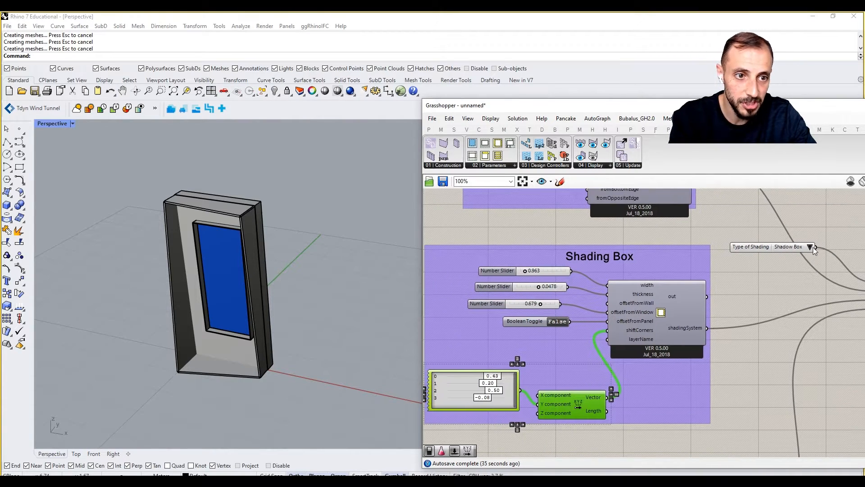
pyautogui.click(813, 247)
pyautogui.click(819, 254)
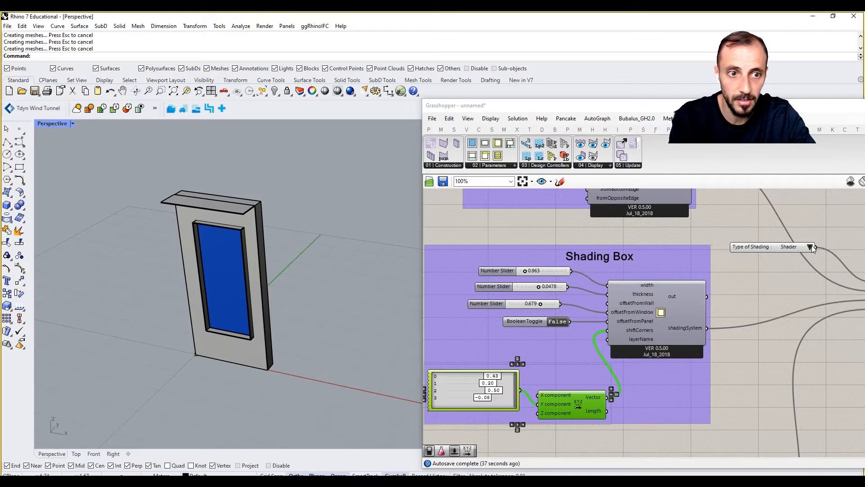
pyautogui.click(810, 247)
pyautogui.click(825, 272)
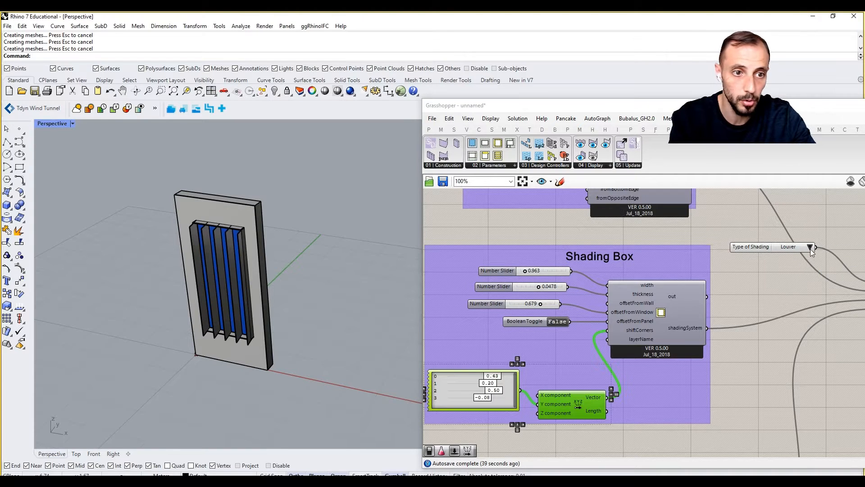
pyautogui.click(810, 247)
pyautogui.click(820, 256)
# Draw a freeform closed degree-3 curve on the ground beside the window panel in Rhino's perspective view, with Ortho off.
pyautogui.scroll(-7, 753, 336)
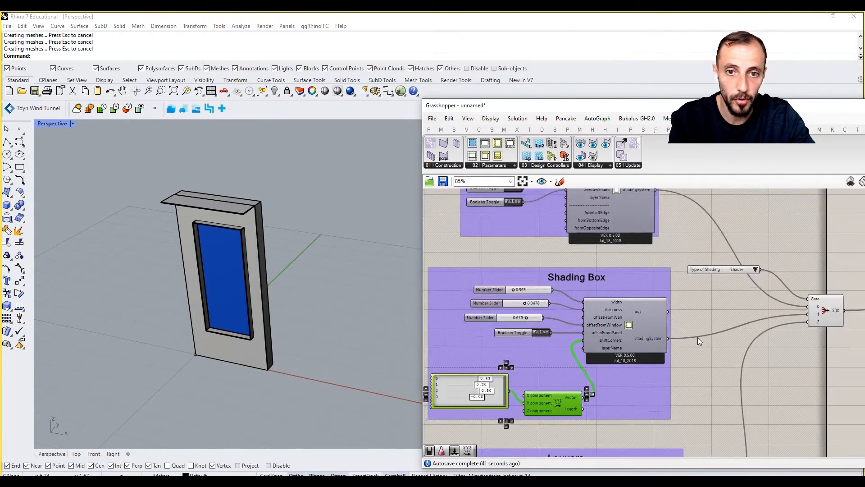
pyautogui.scroll(3, 635, 351)
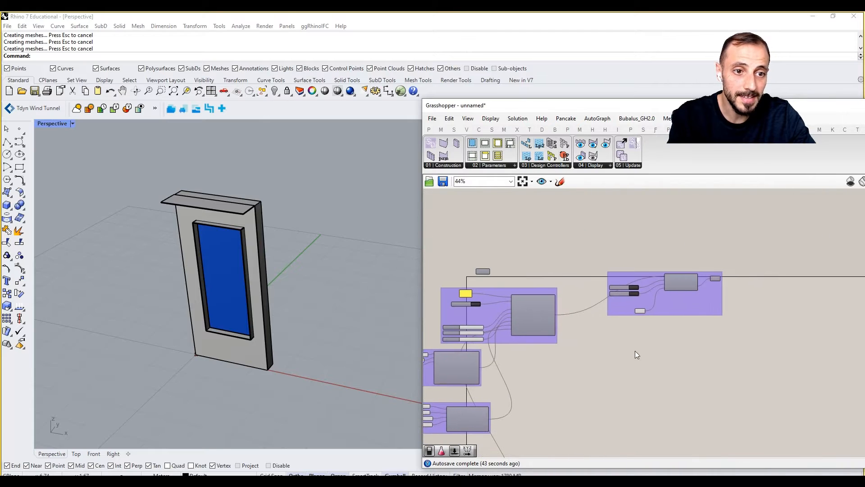
pyautogui.scroll(-8, 243, 315)
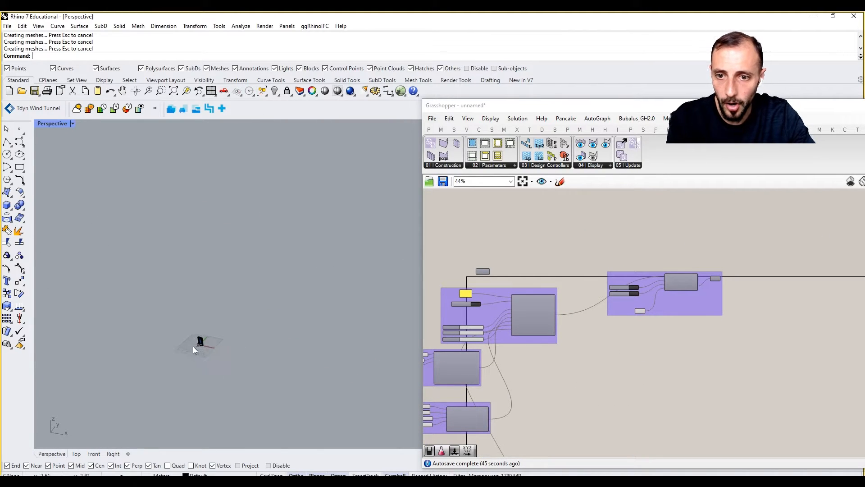
pyautogui.moveTo(236, 357)
pyautogui.mouseDown(button='right')
pyautogui.moveTo(261, 370)
pyautogui.moveTo(228, 365)
pyautogui.mouseUp(button='right')
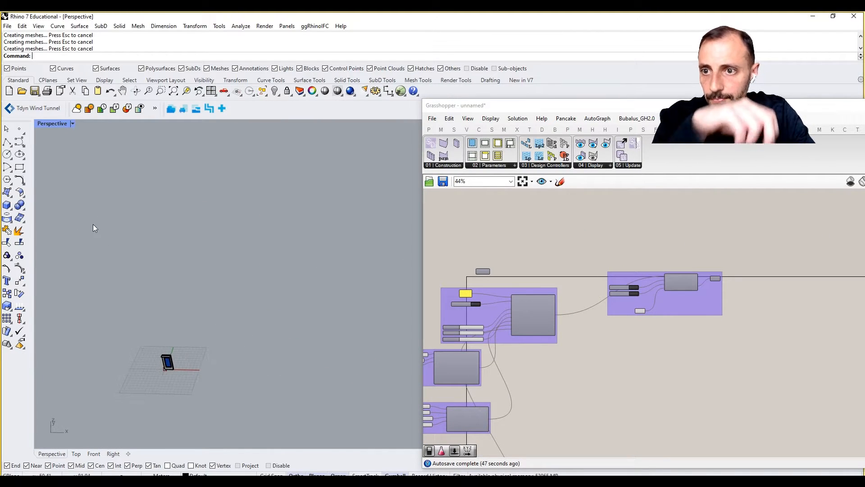
pyautogui.click(18, 141)
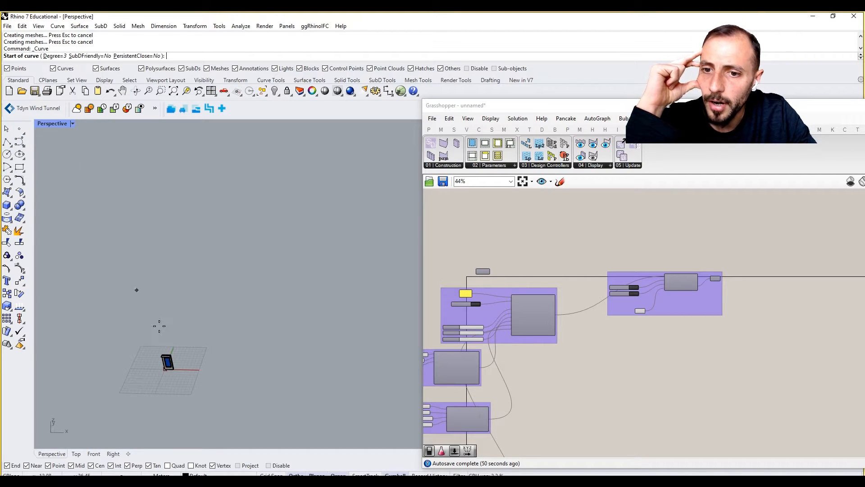
pyautogui.click(230, 379)
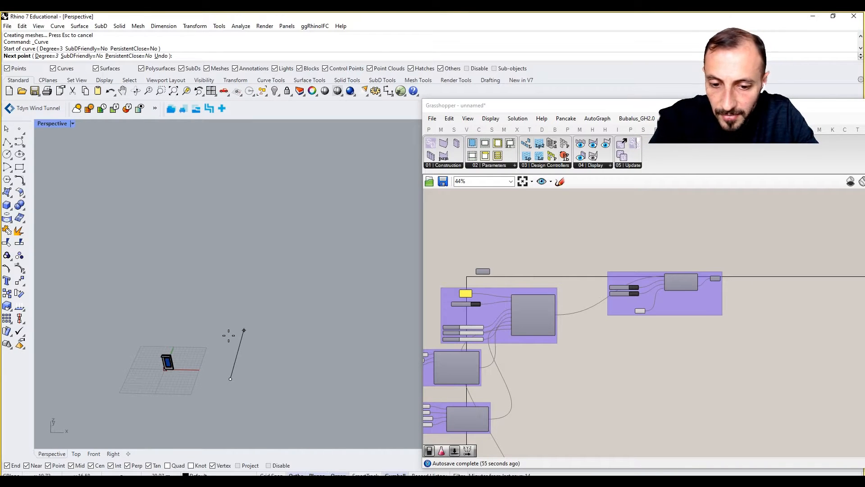
pyautogui.press('F8')
pyautogui.click(208, 352)
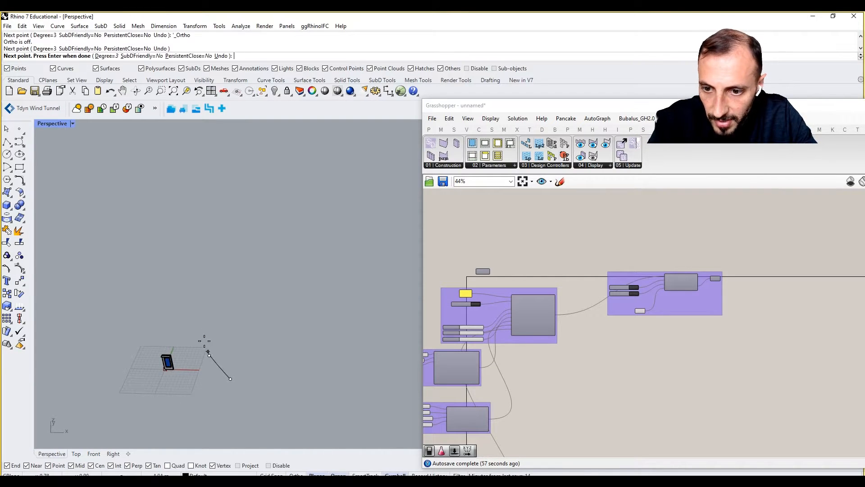
pyautogui.click(207, 304)
pyautogui.click(293, 287)
pyautogui.click(351, 307)
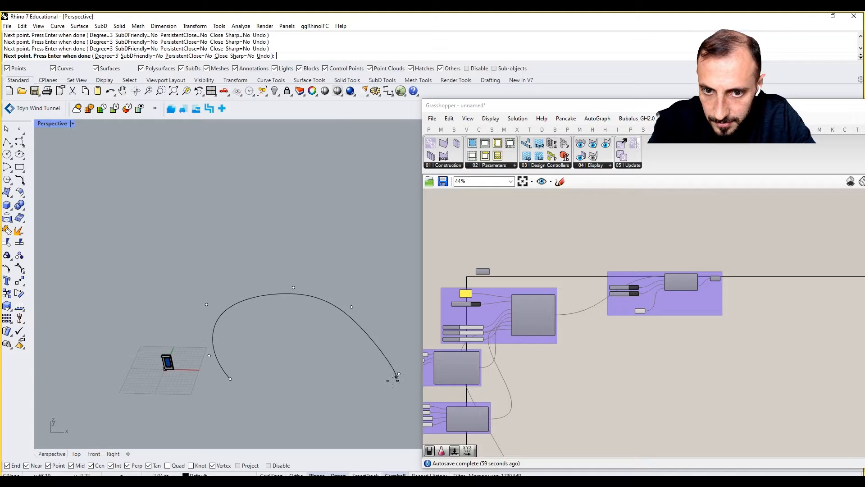
pyautogui.click(367, 390)
pyautogui.click(338, 384)
pyautogui.click(303, 369)
pyautogui.click(257, 369)
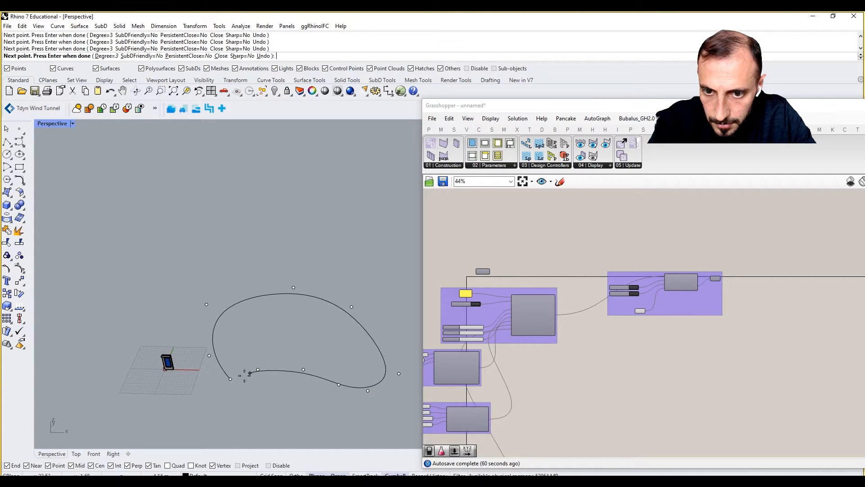
pyautogui.click(231, 379)
pyautogui.moveTo(233, 379); pyautogui.dragTo(188, 361, button='right')
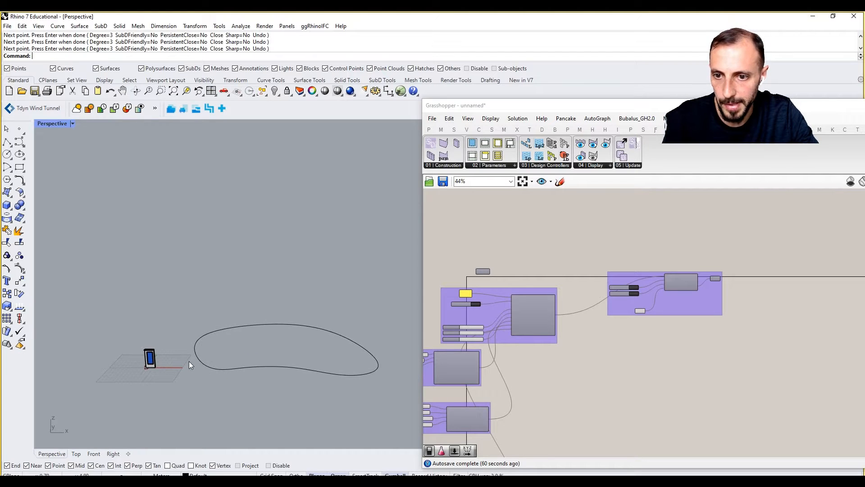
pyautogui.click(214, 368)
pyautogui.write('E')
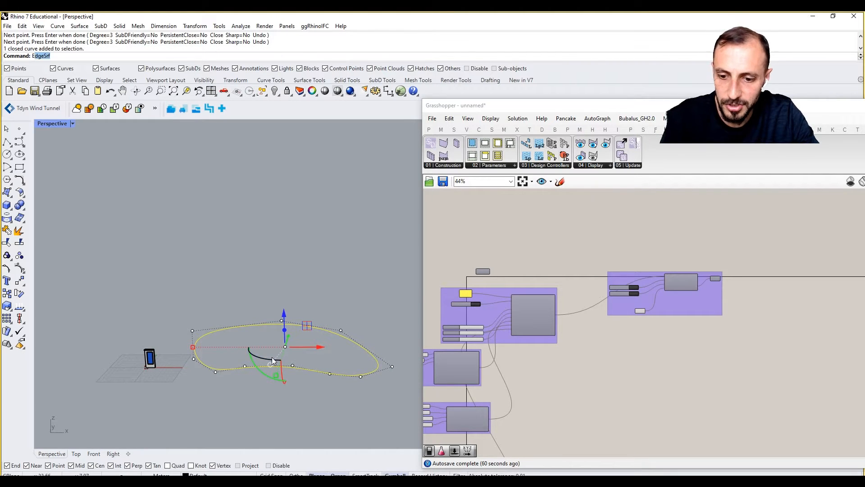
pyautogui.write('xtr')
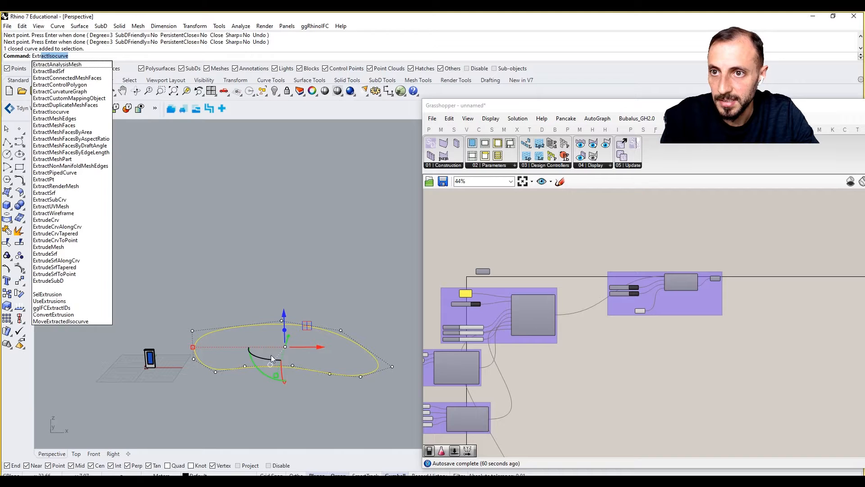
pyautogui.click(68, 193)
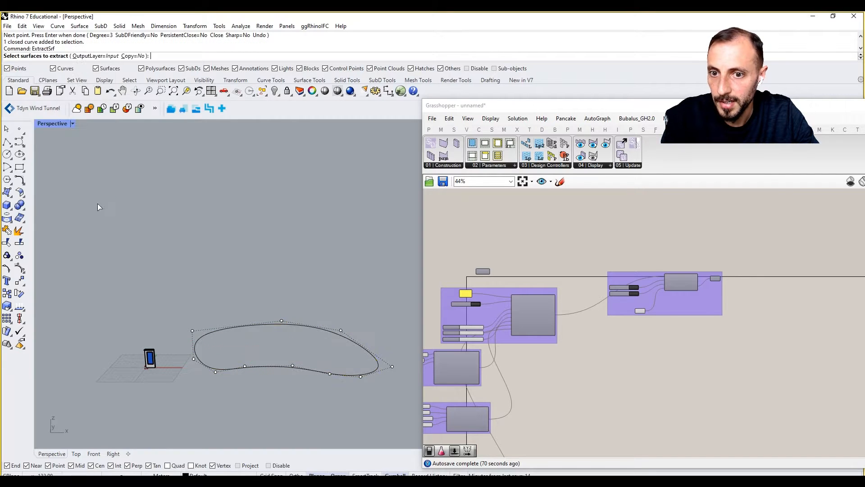
pyautogui.press('Escape')
# Extrude the closed freeform ground curve upward by 75 as an open surface with ExtrudeCrv.
pyautogui.write('ExtrudeCrv')
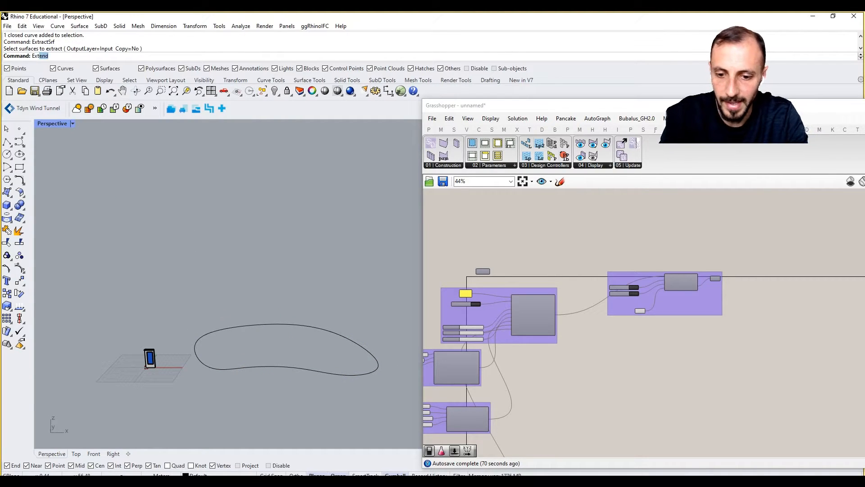
pyautogui.press('Return')
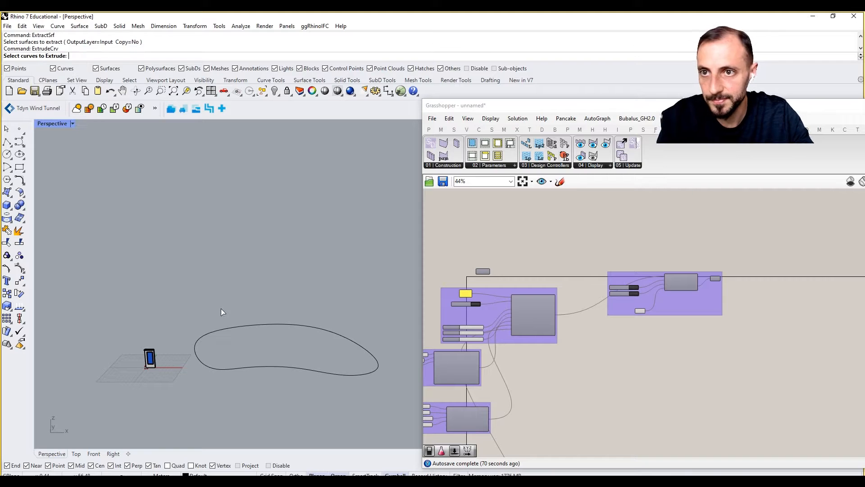
pyautogui.click(261, 323)
pyautogui.press('Return')
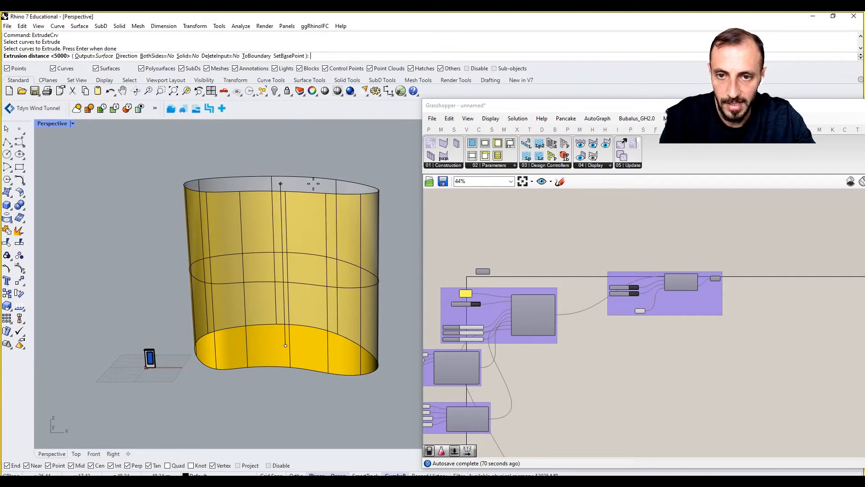
pyautogui.keyDown('shift'); pyautogui.moveTo(312, 183); pyautogui.dragTo(311, 228, button='right'); pyautogui.keyUp('shift')
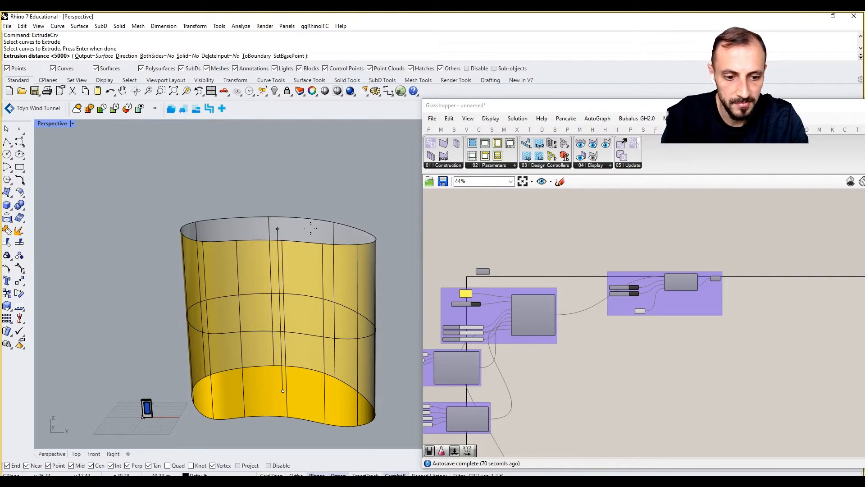
pyautogui.write('75')
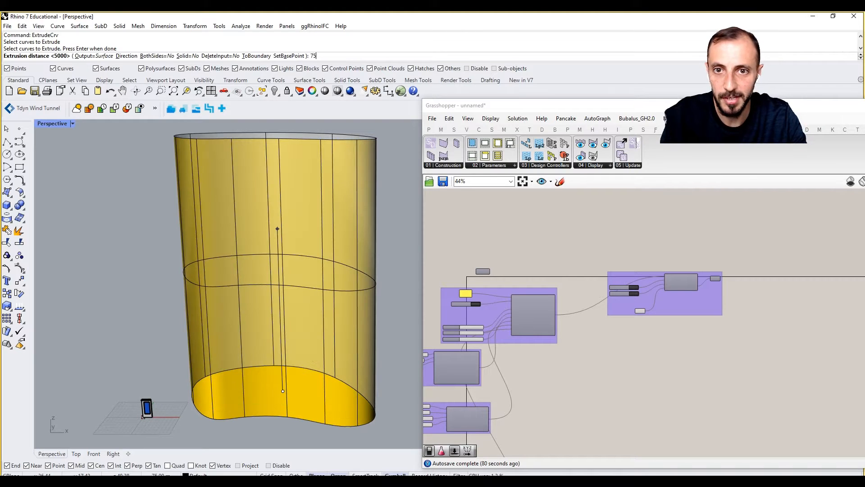
pyautogui.press('Return')
pyautogui.moveTo(291, 240); pyautogui.dragTo(404, 296, button='right')
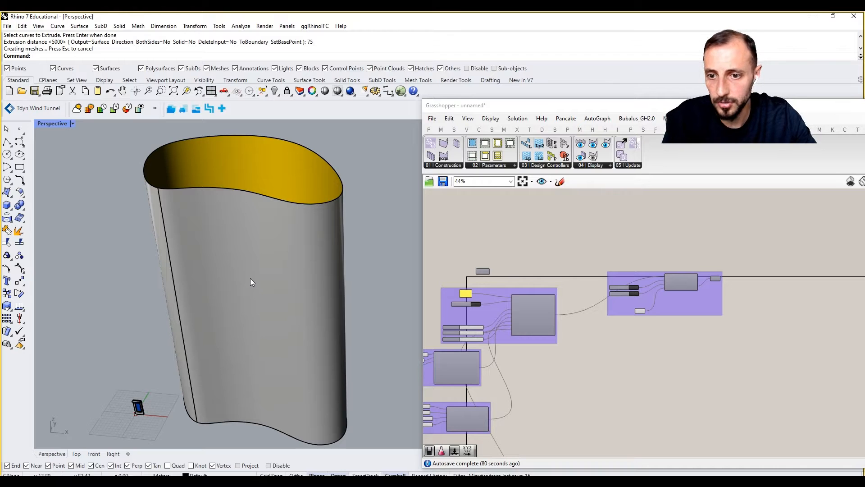
# Set the number slider feeding the façade panel's height input to 5.
pyautogui.keyDown('shift'); pyautogui.moveTo(141, 423); pyautogui.dragTo(163, 389, button='right'); pyautogui.keyUp('shift')
pyautogui.scroll(5, 159, 378)
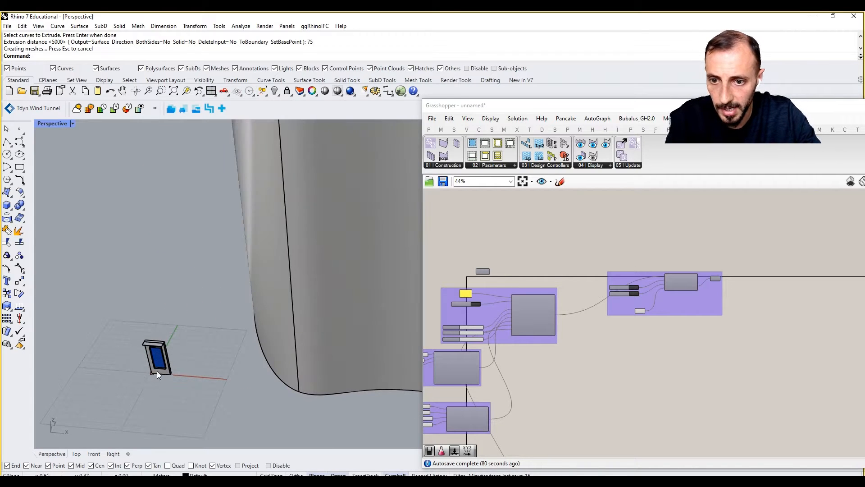
pyautogui.moveTo(669, 346); pyautogui.dragTo(733, 342, button='right')
pyautogui.scroll(4, 561, 347)
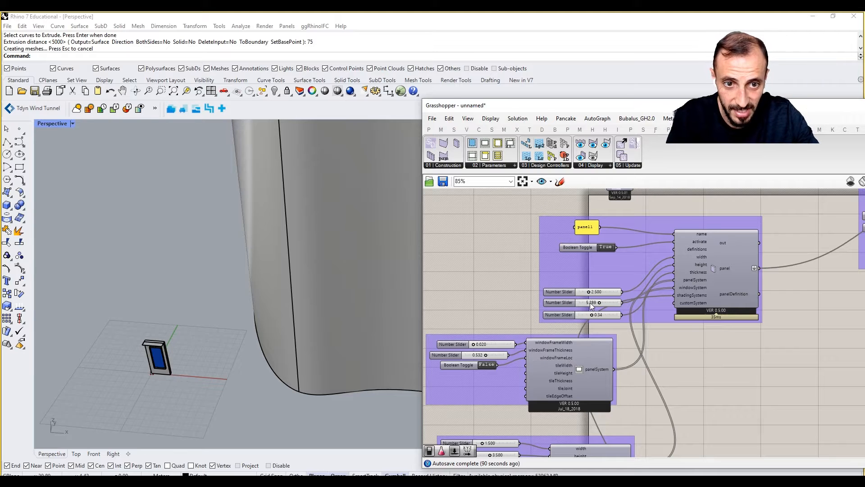
pyautogui.scroll(2, 590, 302)
pyautogui.moveTo(572, 288)
pyautogui.mouseDown()
pyautogui.moveTo(564, 280)
pyautogui.moveTo(565, 302)
pyautogui.moveTo(557, 280)
pyautogui.moveTo(559, 287)
pyautogui.mouseUp()
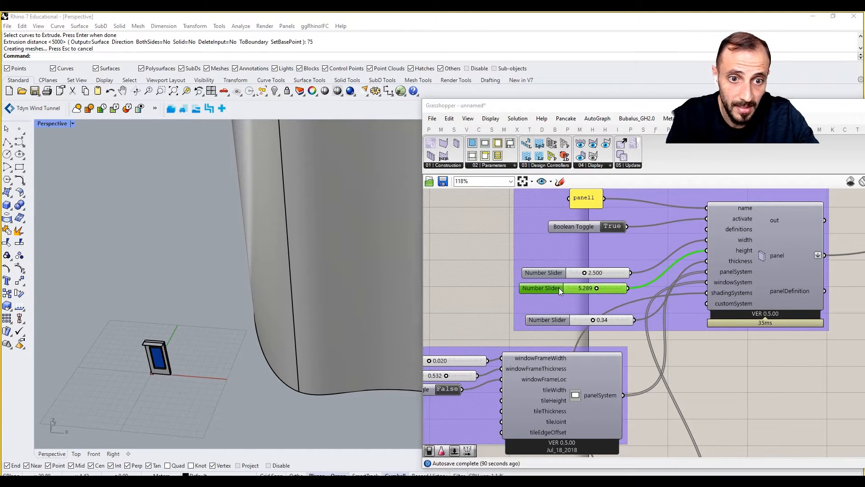
pyautogui.doubleClick(558, 288)
pyautogui.press('Escape')
pyautogui.scroll(3, 582, 287)
pyautogui.doubleClick(582, 287)
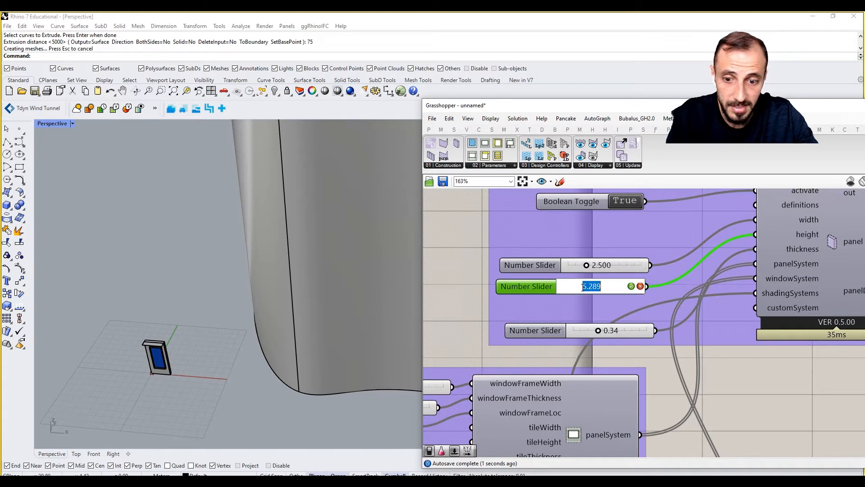
pyautogui.write('5')
pyautogui.press('Return')
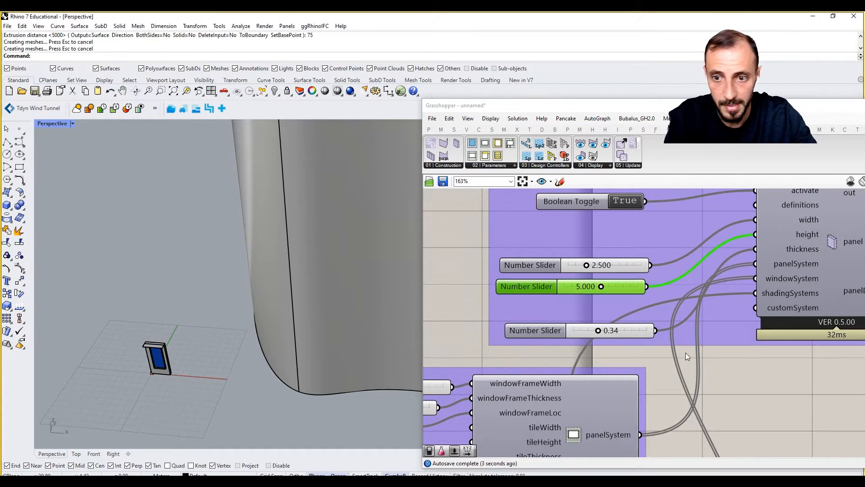
# Set the number slider feeding the façade panel's width input to 2.
pyautogui.click(619, 266)
pyautogui.doubleClick(619, 265)
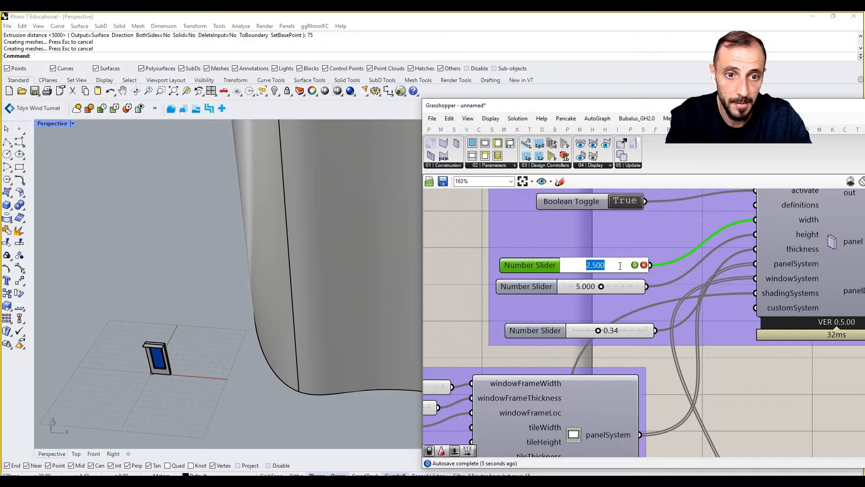
pyautogui.write('2')
pyautogui.press('Return')
# Set the number slider feeding the window system's width input to 1.
pyautogui.scroll(-5, 630, 264)
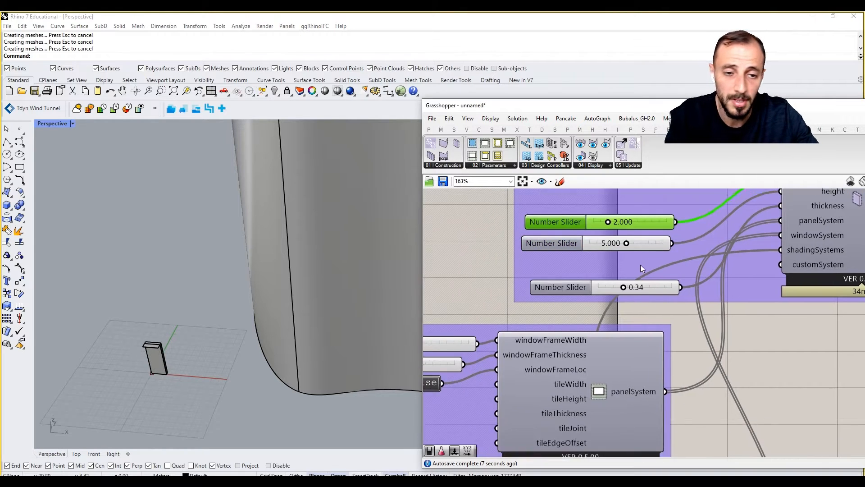
pyautogui.scroll(3, 542, 355)
pyautogui.doubleClick(588, 360)
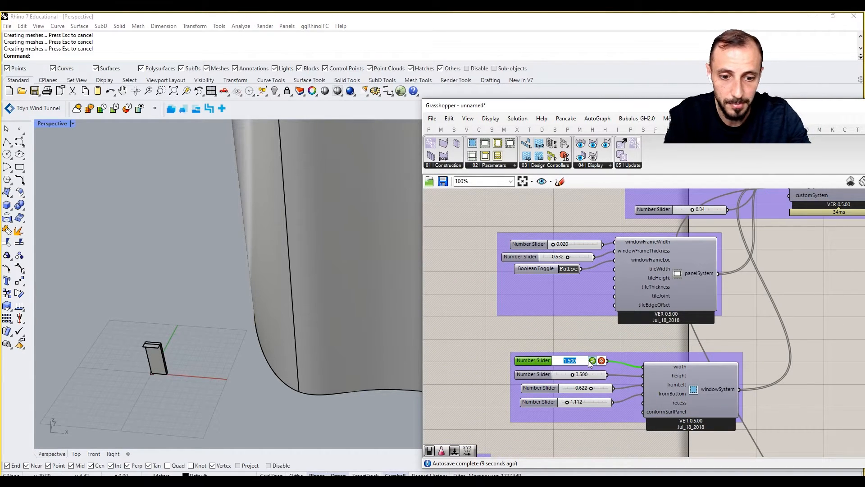
pyautogui.write('100')
pyautogui.press('Return')
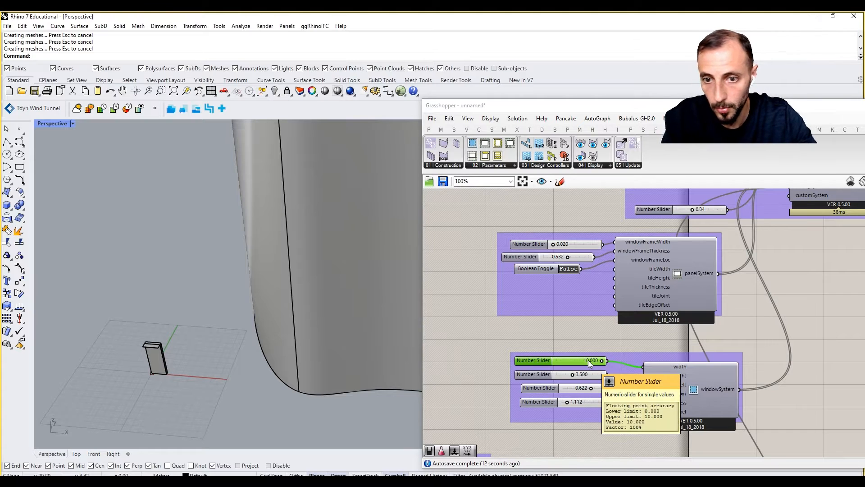
pyautogui.doubleClick(571, 362)
pyautogui.write('2')
pyautogui.press('Return')
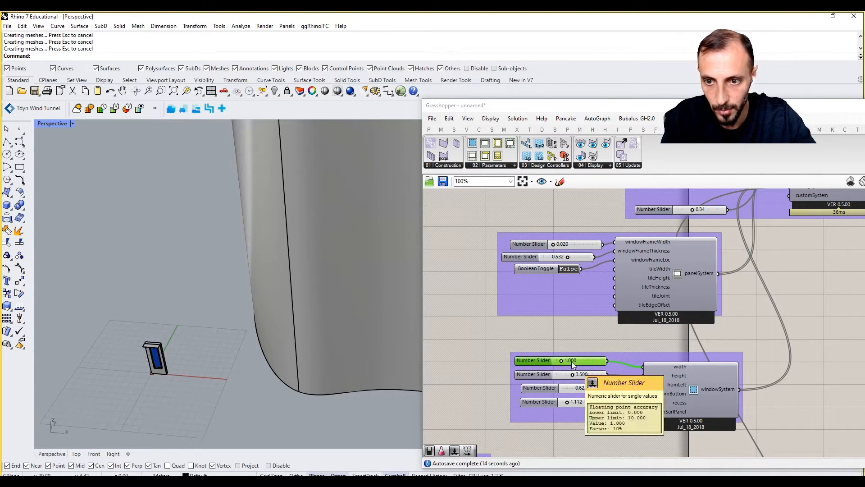
# Add a SkinDesigner SkinGenerator component to the canvas below the panel display group, leaving room for its inputs.
pyautogui.moveTo(719, 373); pyautogui.dragTo(680, 379, button='right')
pyautogui.scroll(-6, 680, 378)
pyautogui.moveTo(717, 329); pyautogui.dragTo(690, 342, button='right')
pyautogui.moveTo(777, 289); pyautogui.dragTo(609, 291, button='right')
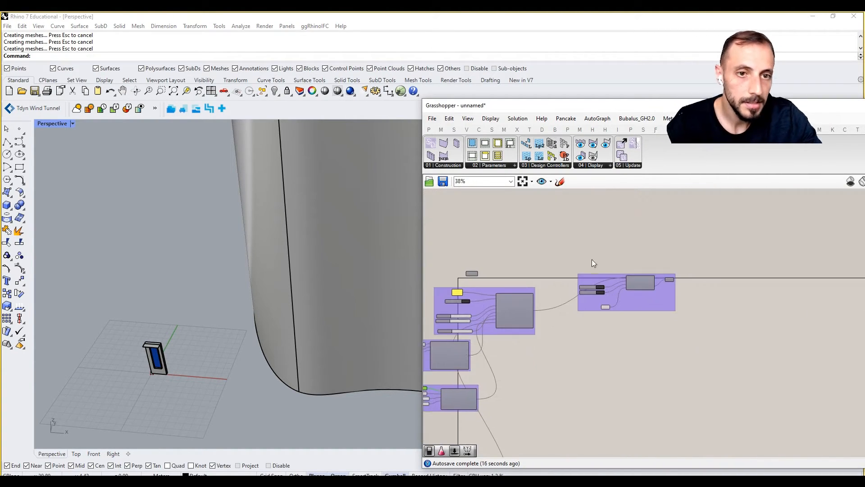
pyautogui.click(457, 166)
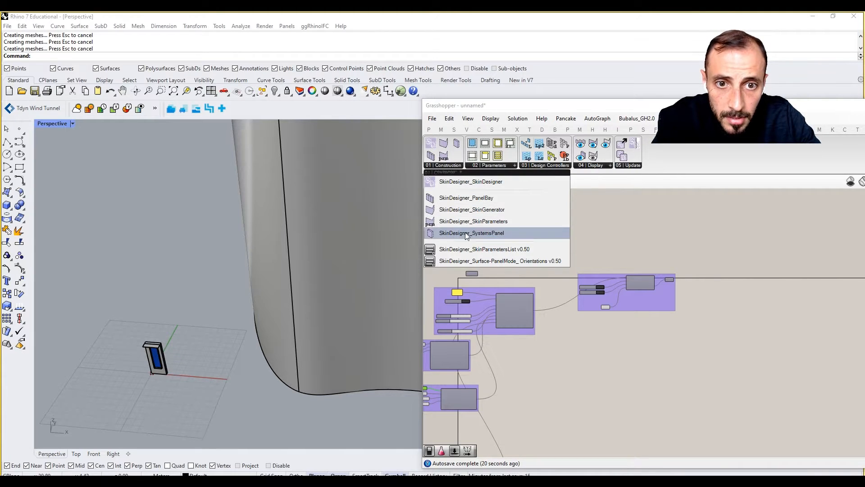
pyautogui.click(471, 209)
pyautogui.click(646, 355)
pyautogui.scroll(3, 647, 352)
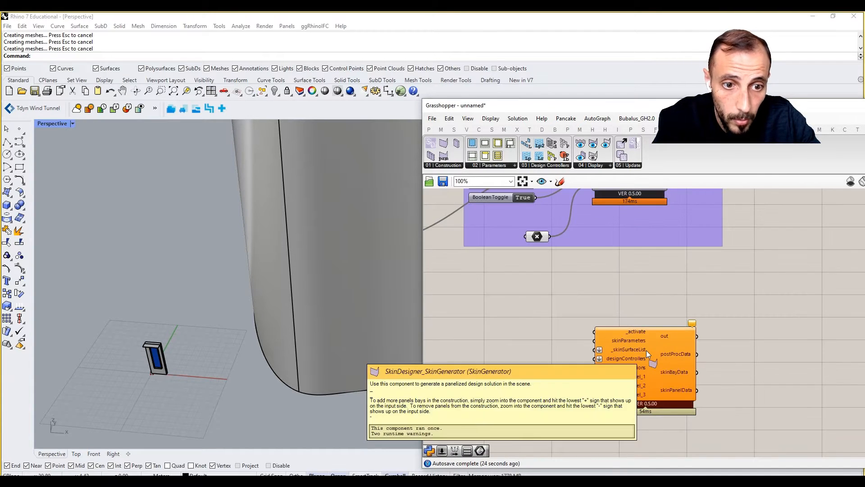
pyautogui.scroll(-1, 646, 350)
pyautogui.moveTo(642, 355); pyautogui.dragTo(580, 375, button='right')
pyautogui.moveTo(580, 373); pyautogui.dragTo(742, 320)
# Add a Boolean Toggle and connect it to the SkinGenerator's _activate input.
pyautogui.doubleClick(628, 326)
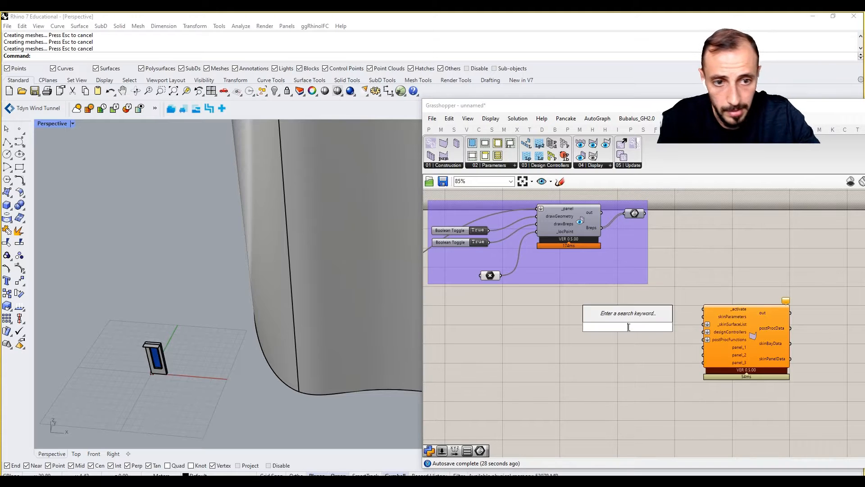
pyautogui.write('tog')
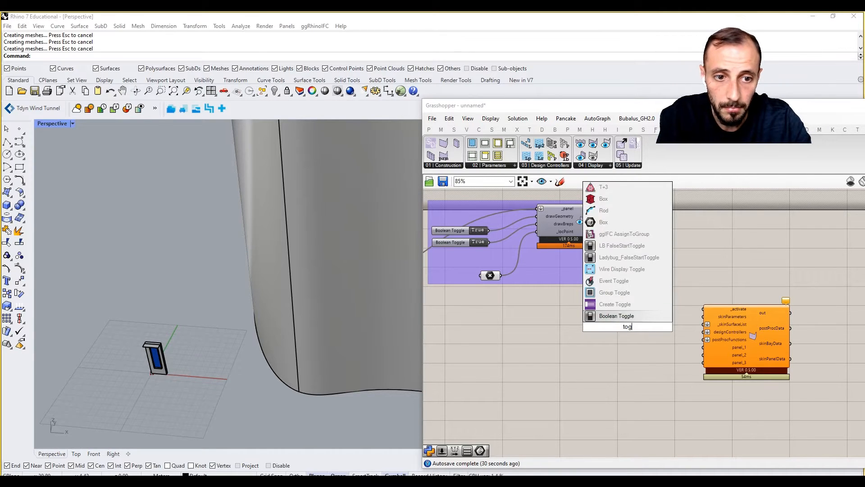
pyautogui.click(644, 316)
pyautogui.moveTo(656, 324); pyautogui.dragTo(704, 316)
pyautogui.moveTo(631, 325); pyautogui.dragTo(648, 312)
# Add a SkinParameters component beside the SkinGenerator and remove its parameter_3 and value_3 inputs.
pyautogui.click(451, 166)
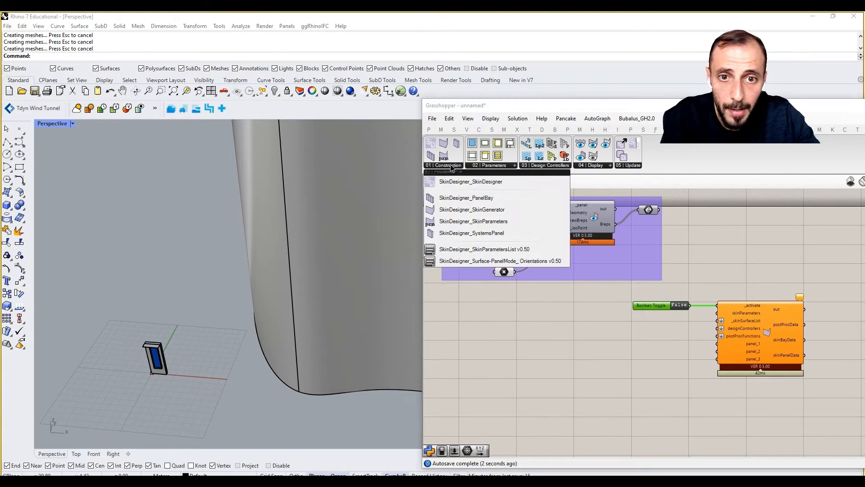
pyautogui.moveTo(473, 221); pyautogui.dragTo(633, 367)
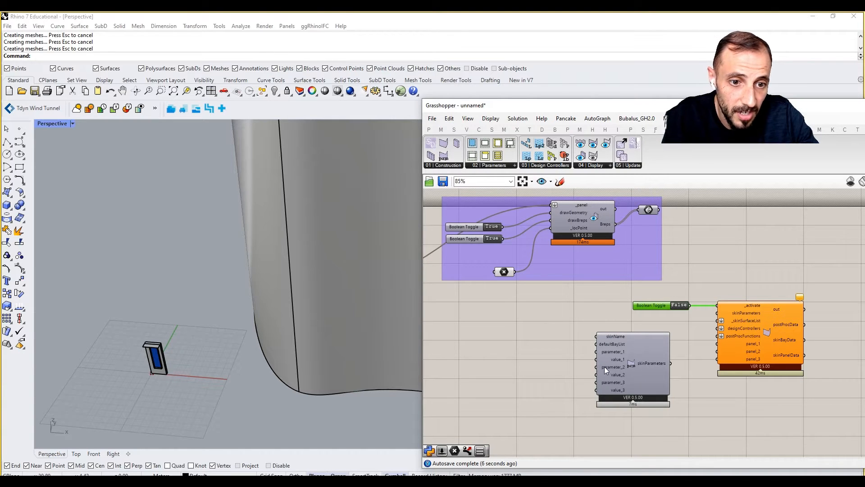
pyautogui.scroll(3, 564, 361)
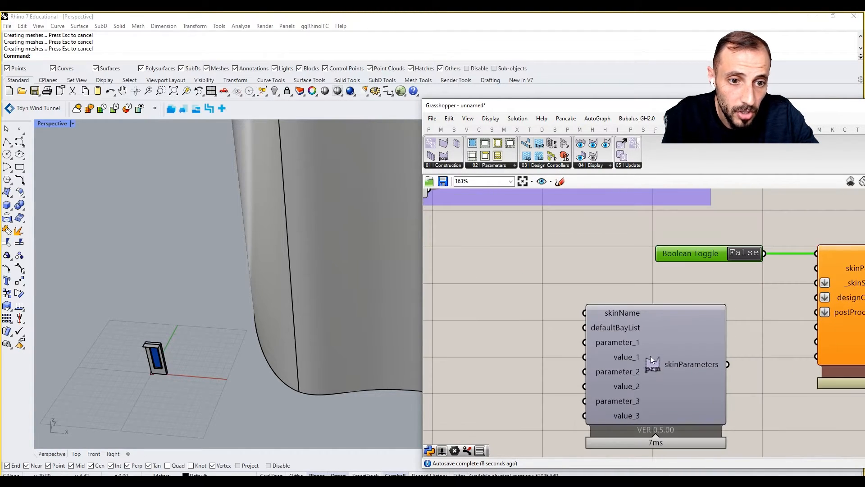
pyautogui.scroll(4, 650, 398)
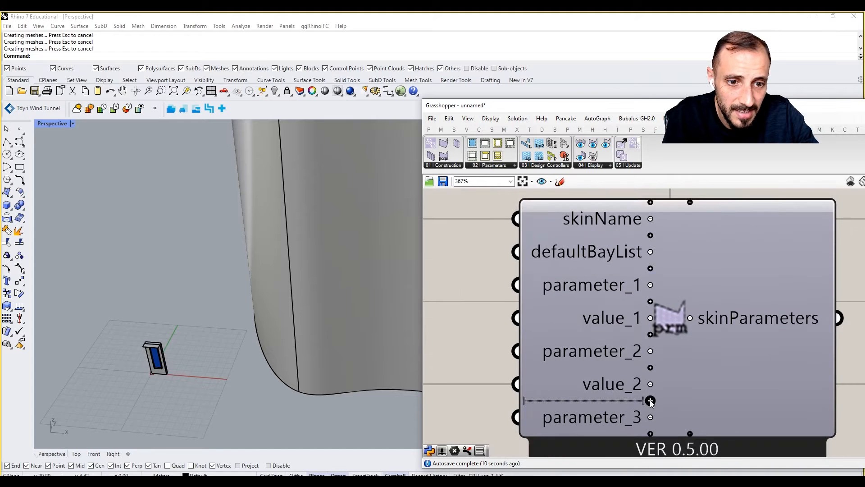
pyautogui.click(650, 417)
pyautogui.scroll(-4, 653, 408)
pyautogui.scroll(3, 652, 401)
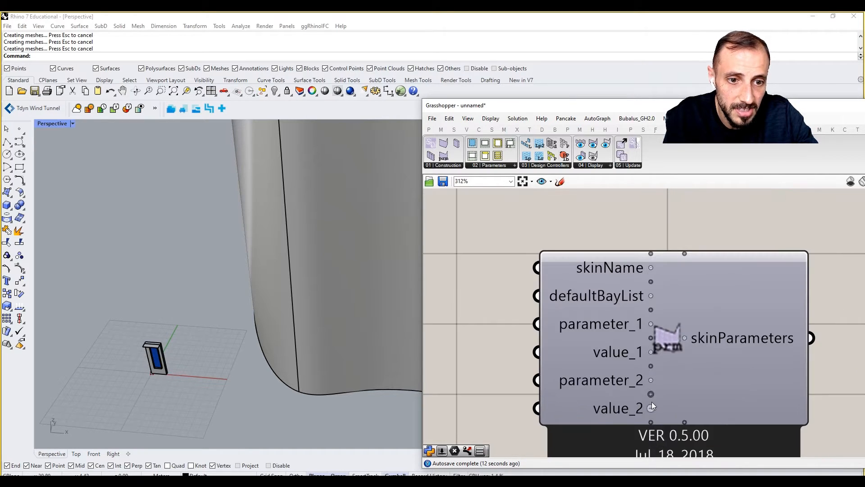
pyautogui.scroll(-3, 652, 402)
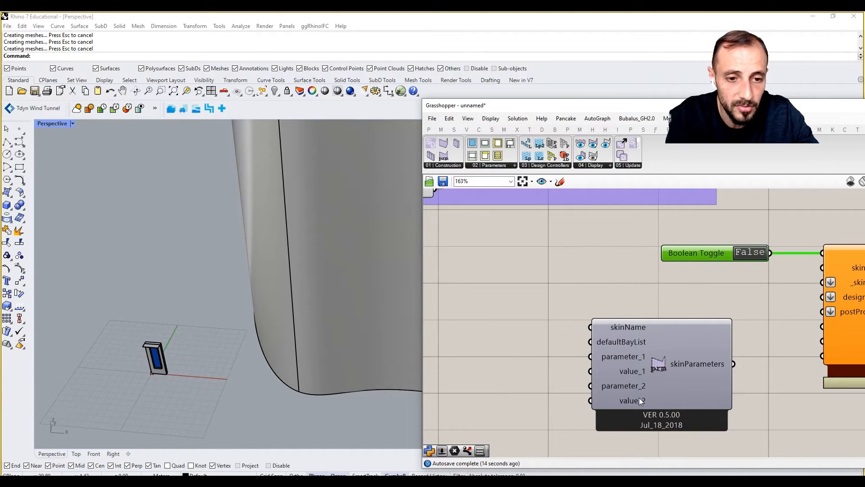
# Add a text panel containing "skin_eh" and connect it to the skinName input of SkinParameters.
pyautogui.moveTo(545, 327); pyautogui.dragTo(583, 328, button='right')
pyautogui.doubleClick(554, 313)
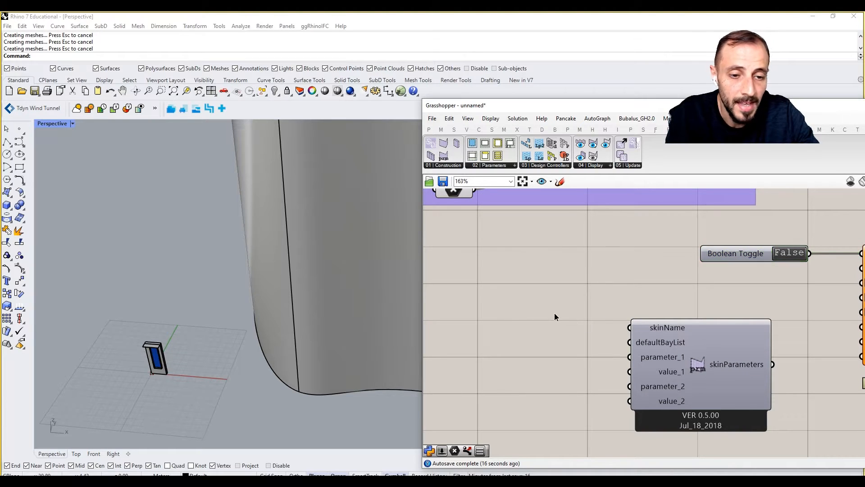
pyautogui.write('//skin')
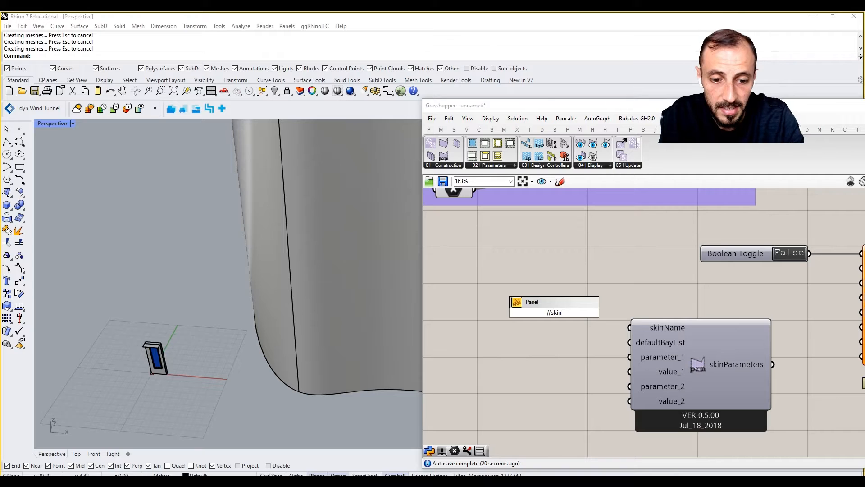
pyautogui.write('_eh')
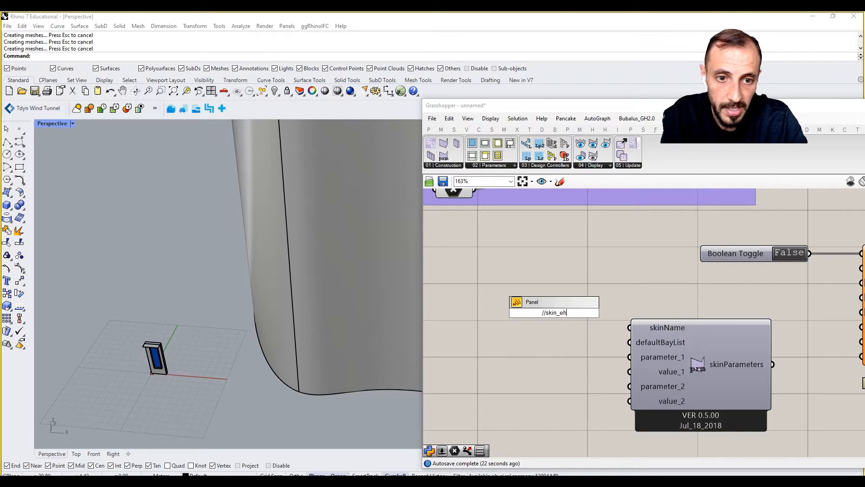
pyautogui.press('Return')
pyautogui.moveTo(581, 312); pyautogui.dragTo(630, 327)
pyautogui.moveTo(559, 308); pyautogui.dragTo(556, 322)
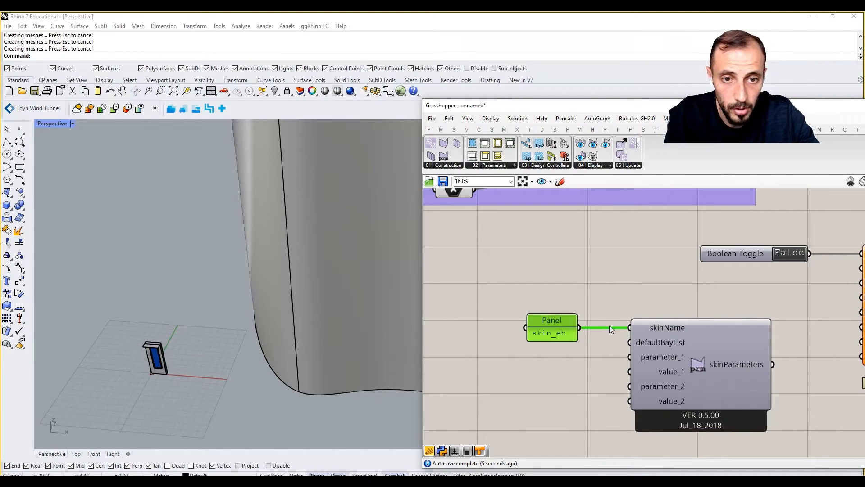
# Add a SkinDesigner SkinParametersList selector to the canvas and place it beside SkinParameters, below the skin_eh panel.
pyautogui.click(449, 165)
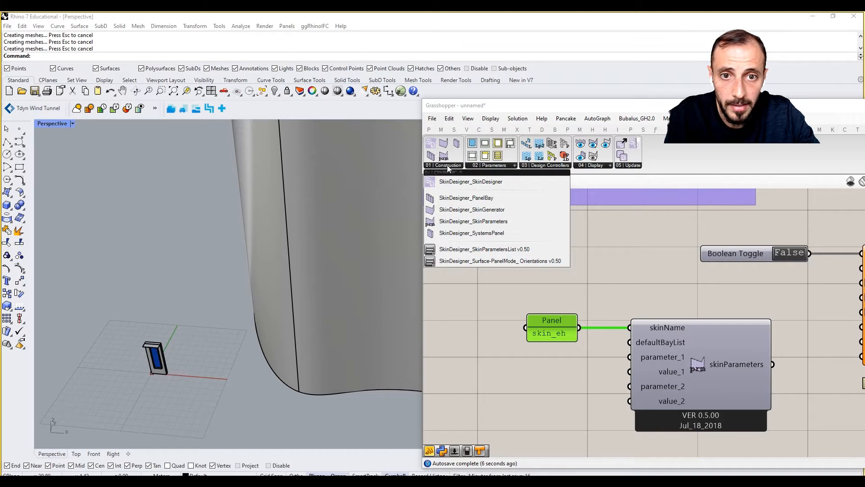
pyautogui.click(496, 255)
pyautogui.click(504, 377)
pyautogui.moveTo(555, 375); pyautogui.dragTo(617, 356, button='right')
pyautogui.moveTo(617, 356); pyautogui.dragTo(536, 350)
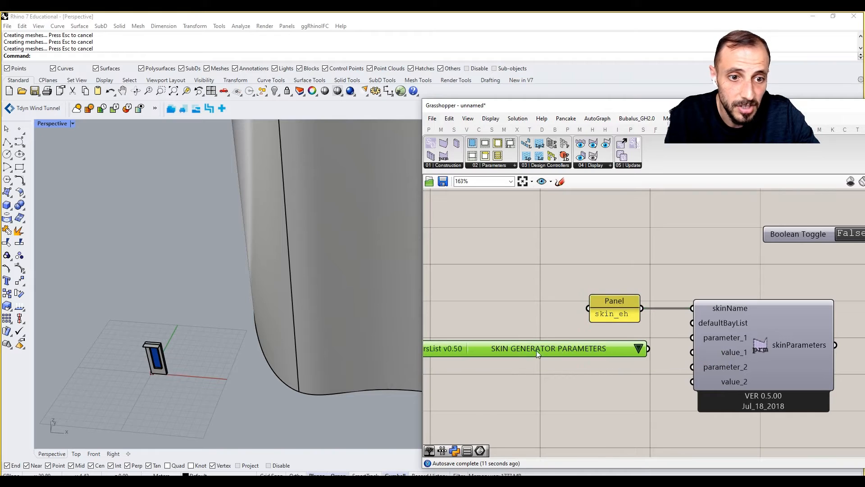
# Connect the SkinParametersList selector to parameter_1, set it to DEFAULT VERTICAL SHIFT and align it with that input.
pyautogui.moveTo(647, 348); pyautogui.dragTo(692, 337)
pyautogui.click(639, 349)
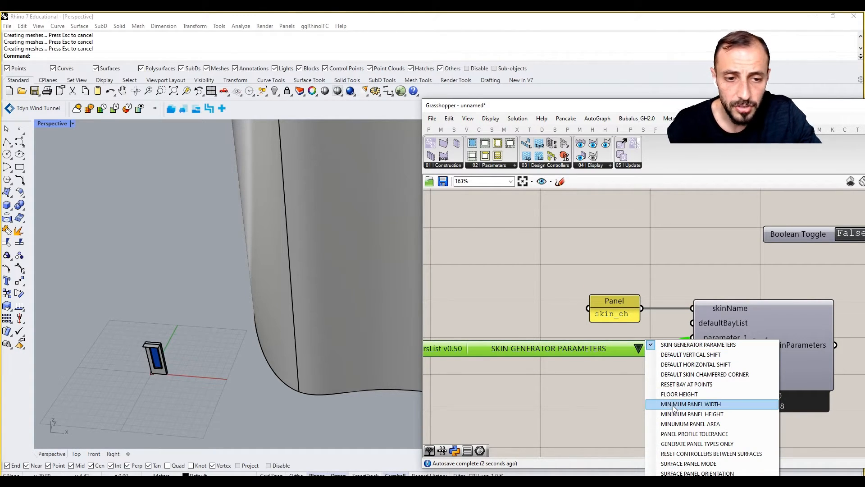
pyautogui.click(672, 356)
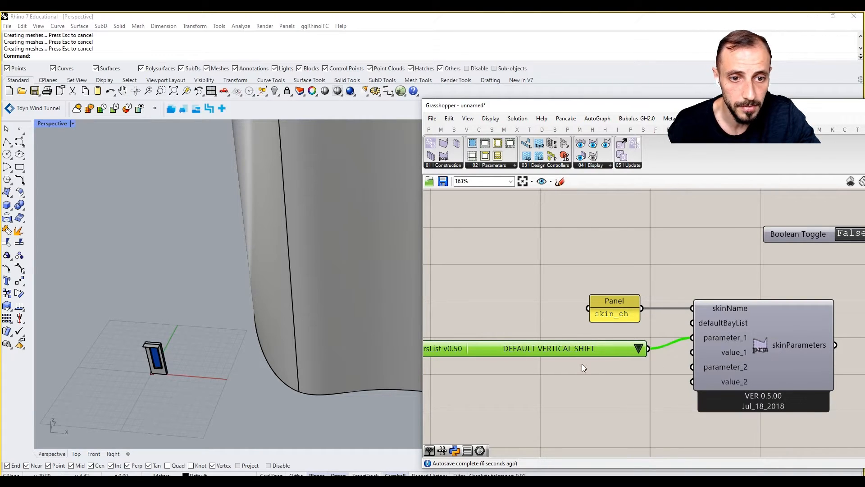
pyautogui.moveTo(581, 352); pyautogui.dragTo(579, 342)
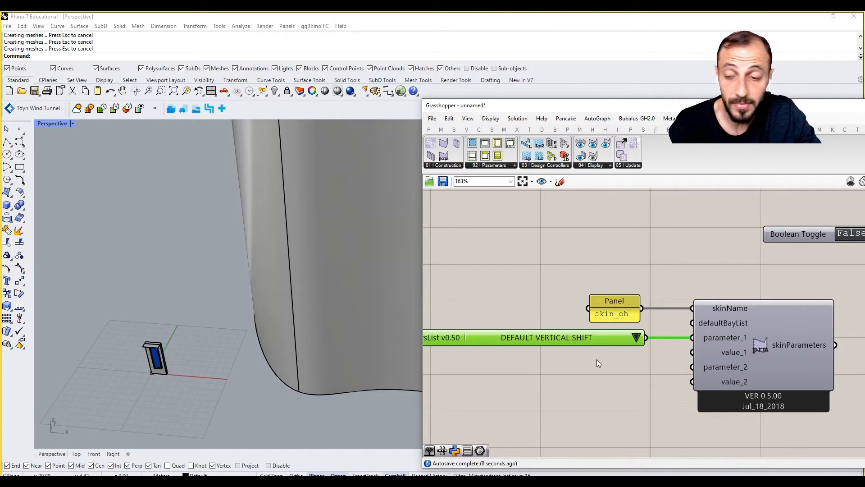
# Add a Boolean Toggle set to False below the parameter selector and connect it to the value_1 input of SkinParameters.
pyautogui.scroll(-5, 223, 329)
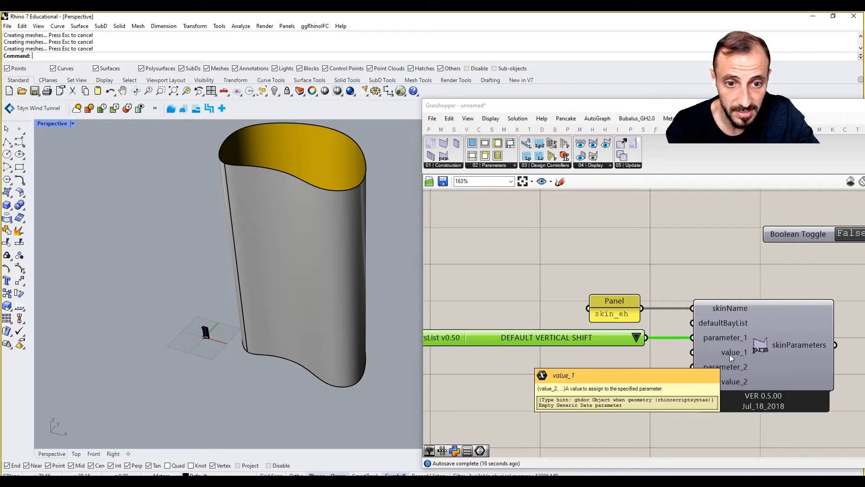
pyautogui.doubleClick(547, 385)
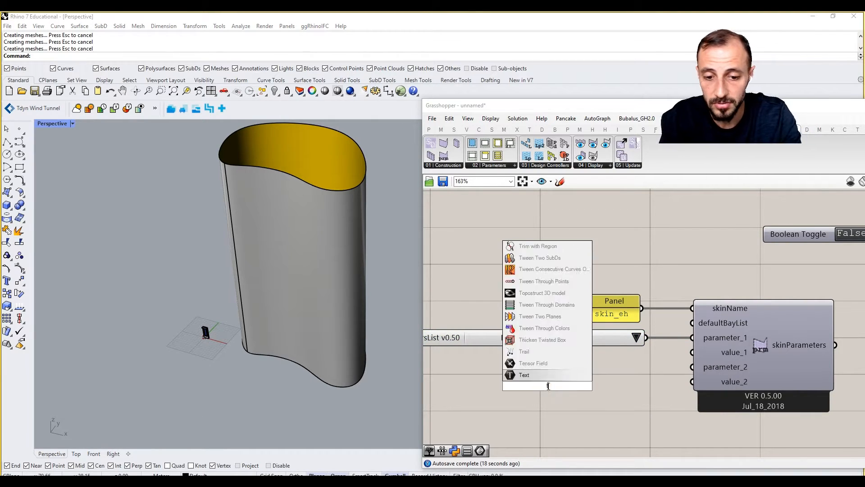
pyautogui.write('togg')
pyautogui.click(534, 363)
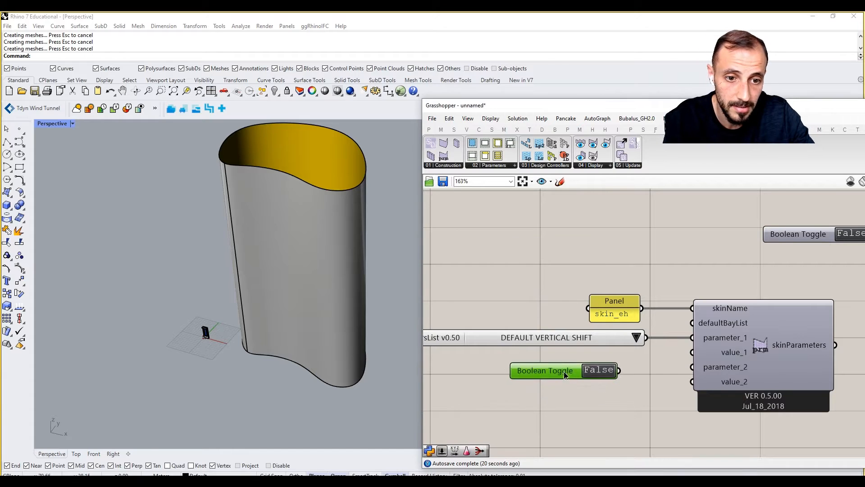
pyautogui.moveTo(619, 368); pyautogui.dragTo(694, 360)
pyautogui.moveTo(695, 361); pyautogui.dragTo(618, 392, button='right')
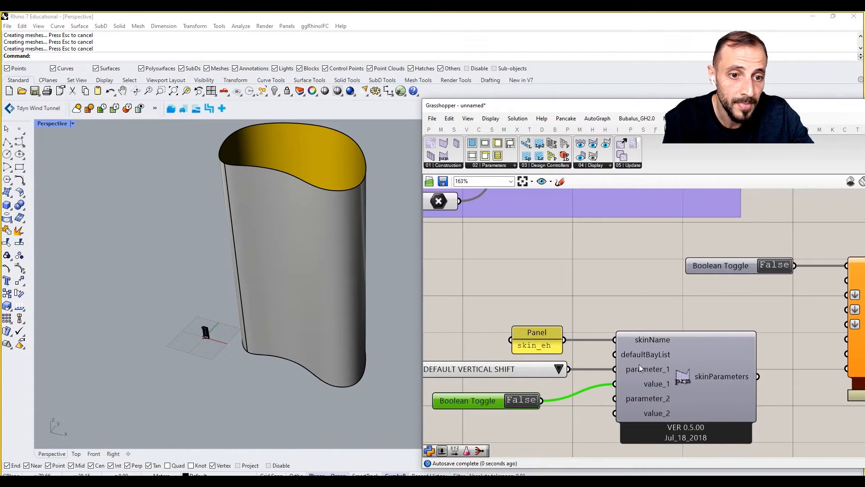
# Connect the skinParameters output of SkinParameters to the skinParameters input of the SkinGenerator.
pyautogui.moveTo(643, 356)
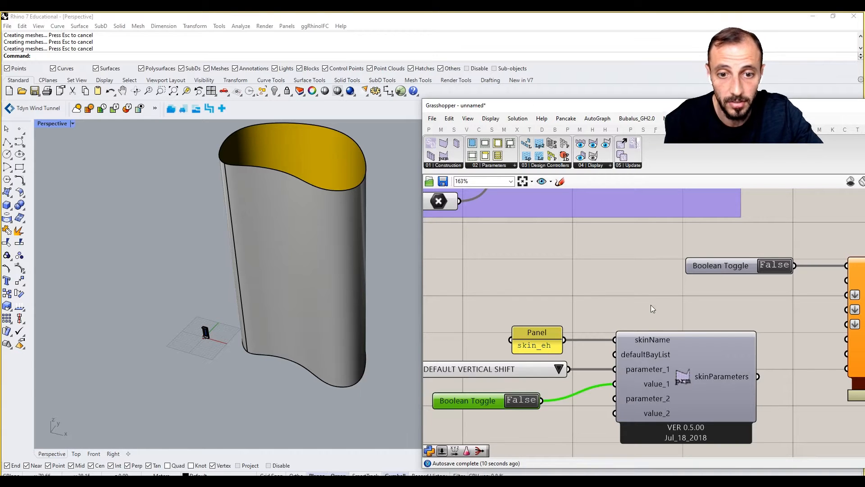
pyautogui.scroll(-3, 652, 309)
pyautogui.moveTo(653, 309); pyautogui.dragTo(586, 354, button='right')
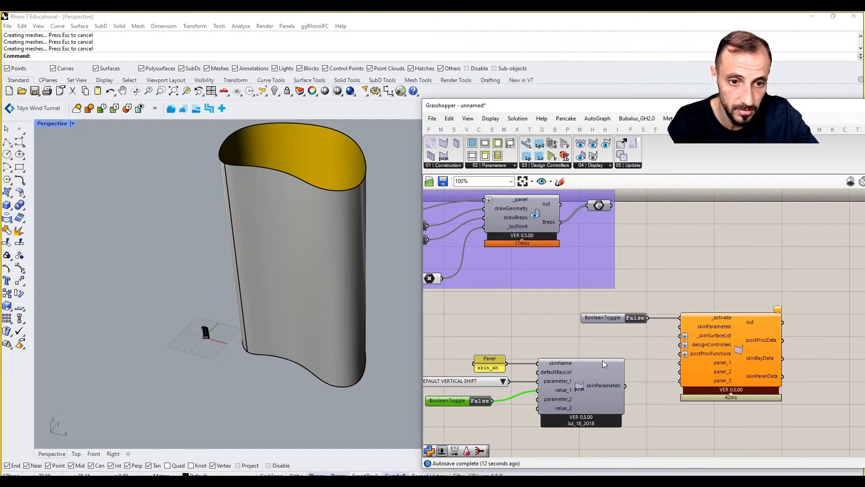
pyautogui.moveTo(625, 385); pyautogui.dragTo(677, 330)
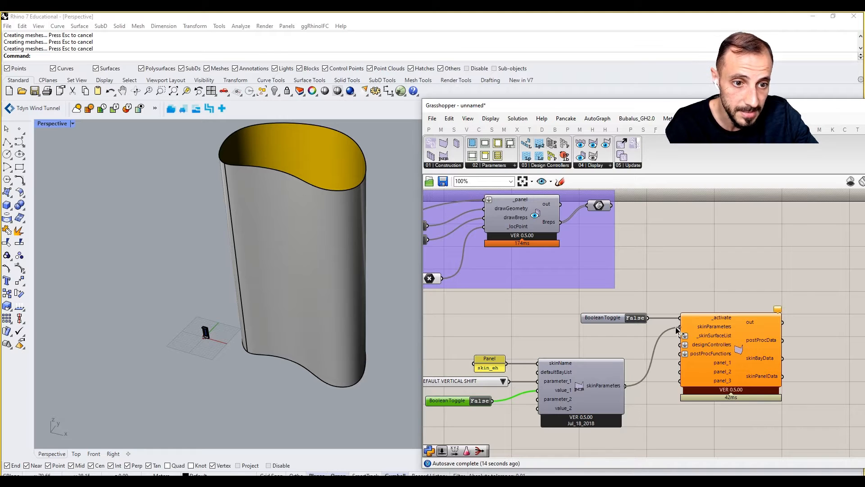
pyautogui.moveTo(677, 330); pyautogui.dragTo(624, 327, button='right')
# Move the SkinGenerator farther from SkinParameters and shift SkinParameters with its connected inputs upward to free space below.
pyautogui.click(717, 360)
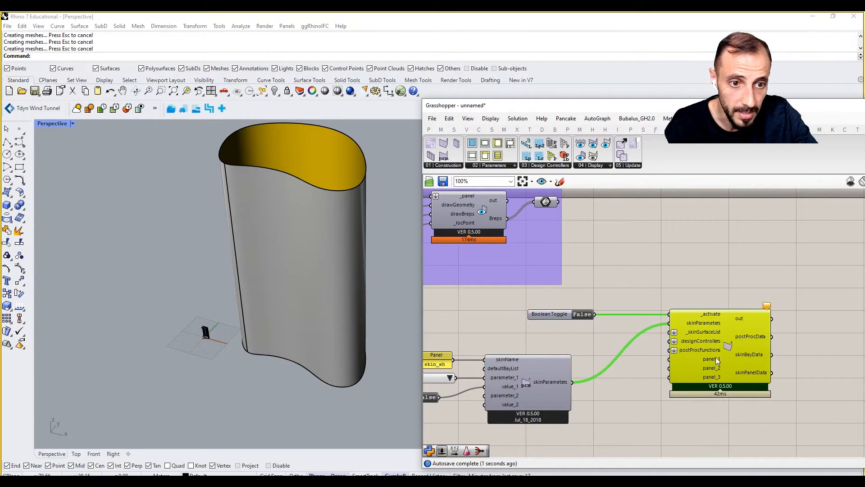
pyautogui.moveTo(671, 379); pyautogui.dragTo(751, 373, button='right')
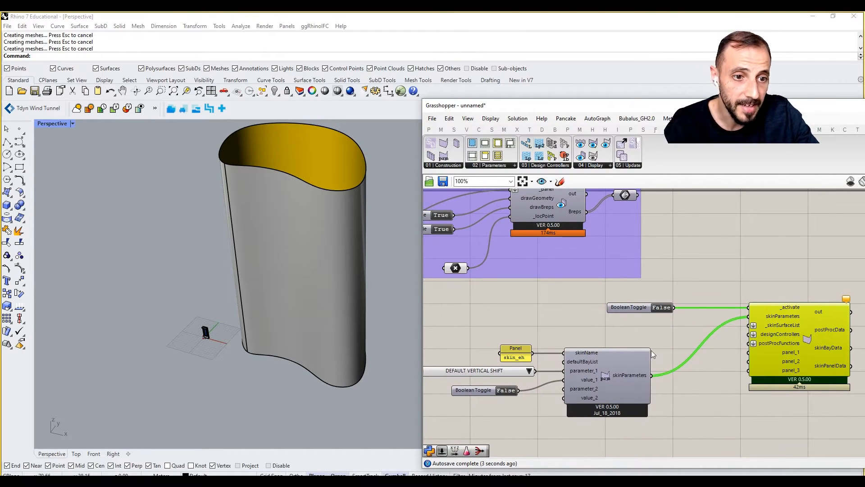
pyautogui.moveTo(664, 325); pyautogui.dragTo(469, 418)
pyautogui.moveTo(614, 393); pyautogui.dragTo(608, 365)
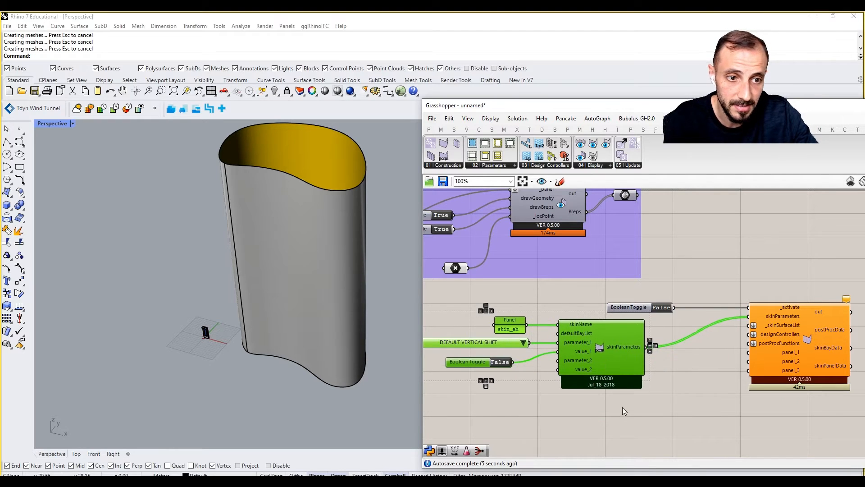
# Add a Brep parameter below SkinParameters and reference the curved extruded building surface from Rhino in it.
pyautogui.doubleClick(622, 428)
pyautogui.write('brep')
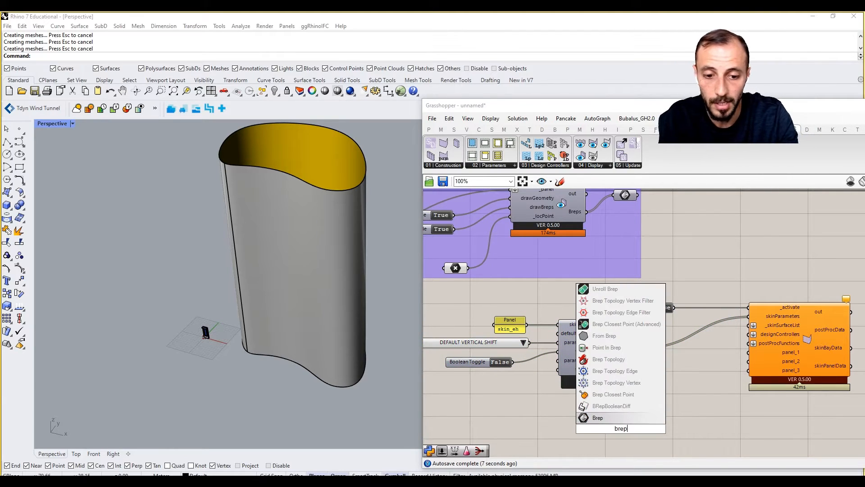
pyautogui.press('Return')
pyautogui.rightClick(618, 425)
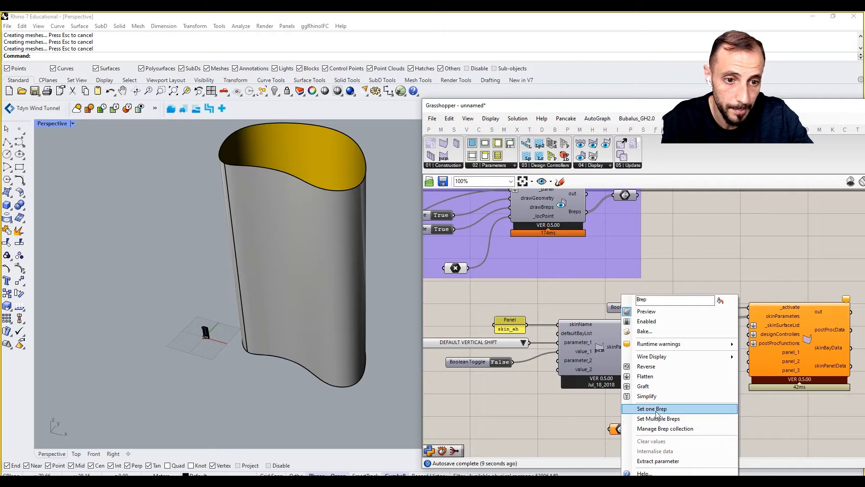
pyautogui.click(639, 409)
pyautogui.click(320, 314)
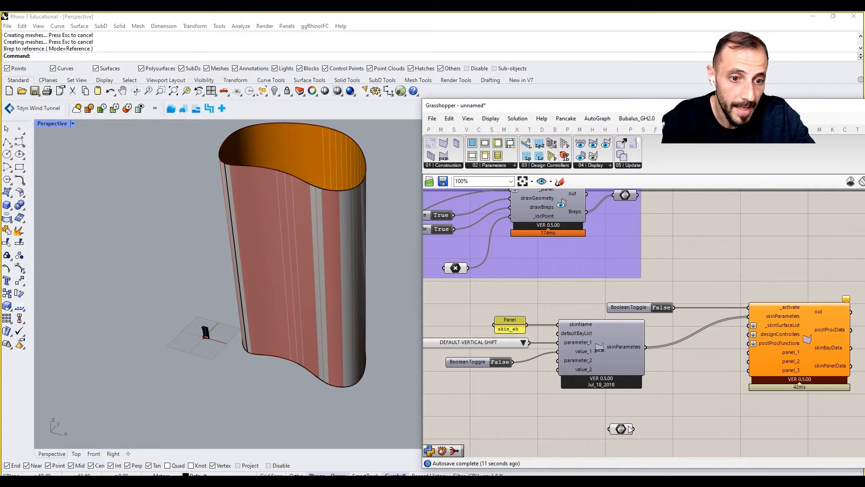
# Connect the Brep parameter to the SkinGenerator's _skinSurfaceList input and nudge the parameter closer to SkinParameters.
pyautogui.moveTo(633, 429); pyautogui.dragTo(748, 325)
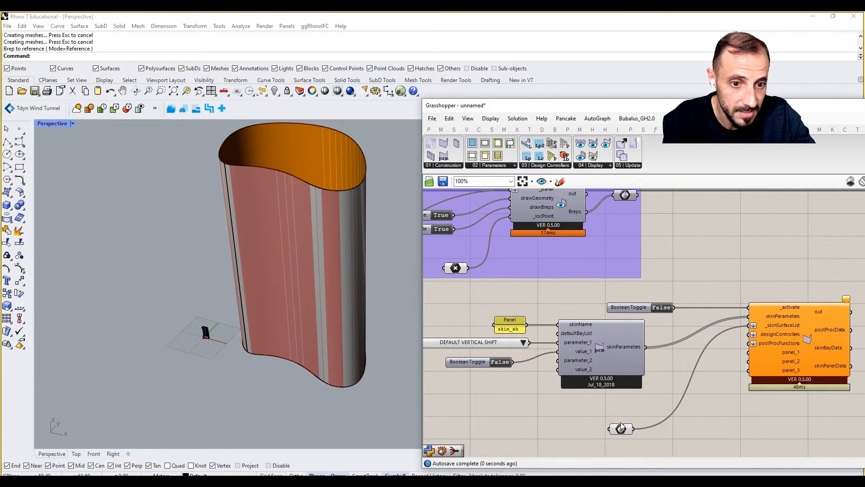
pyautogui.moveTo(621, 426); pyautogui.dragTo(613, 413)
pyautogui.click(768, 408)
# Add a Data parameter beside the panel definition group and connect the group's panel output to it.
pyautogui.scroll(-3, 777, 397)
pyautogui.moveTo(776, 397); pyautogui.dragTo(804, 364, button='right')
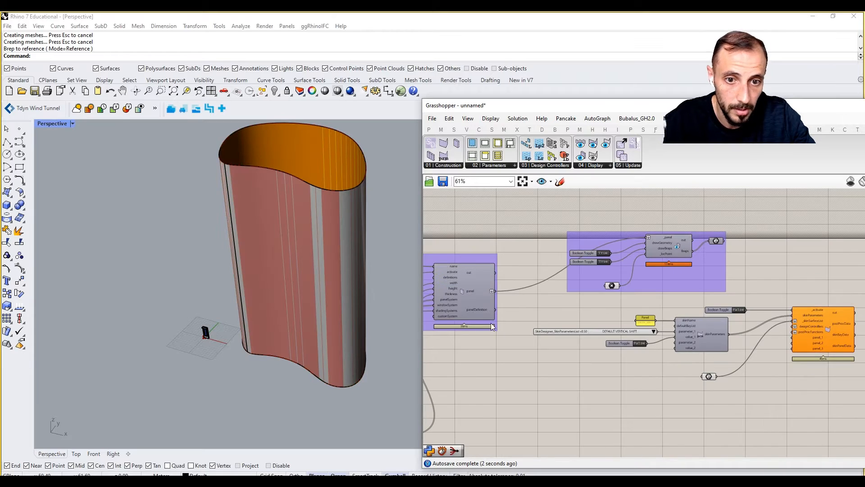
pyautogui.scroll(1, 480, 293)
pyautogui.moveTo(482, 288); pyautogui.dragTo(542, 321)
pyautogui.doubleClick(533, 372)
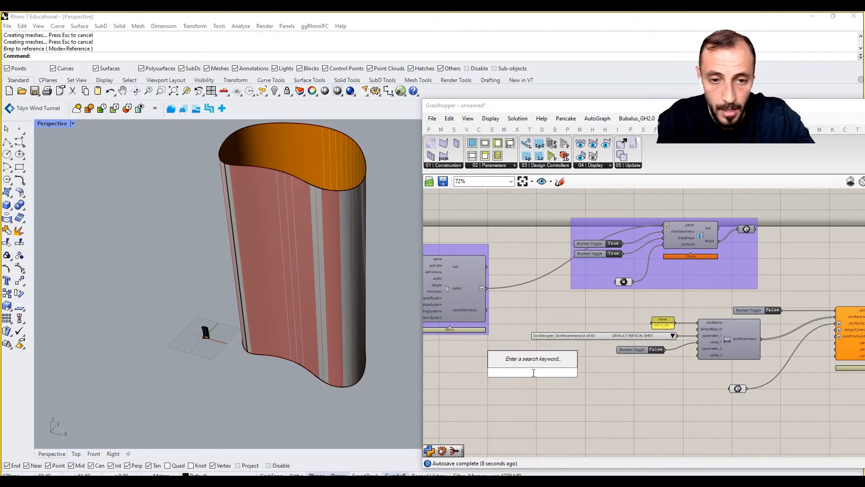
pyautogui.write('data')
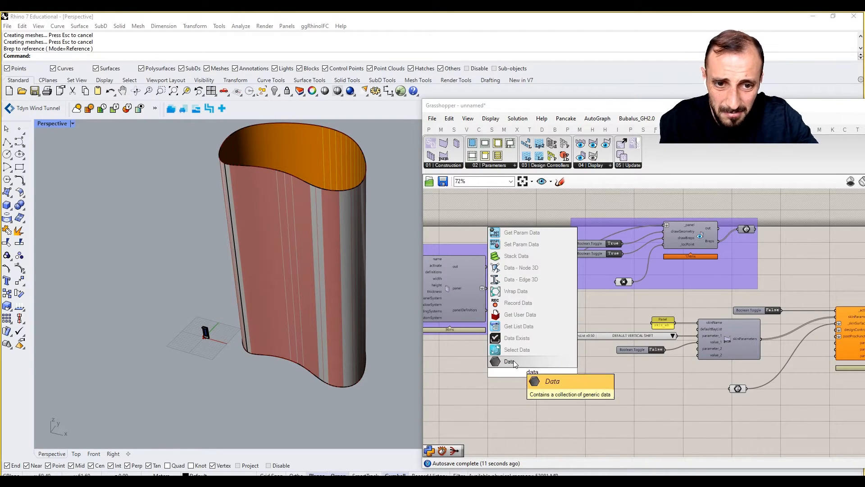
pyautogui.click(509, 361)
pyautogui.scroll(1, 513, 308)
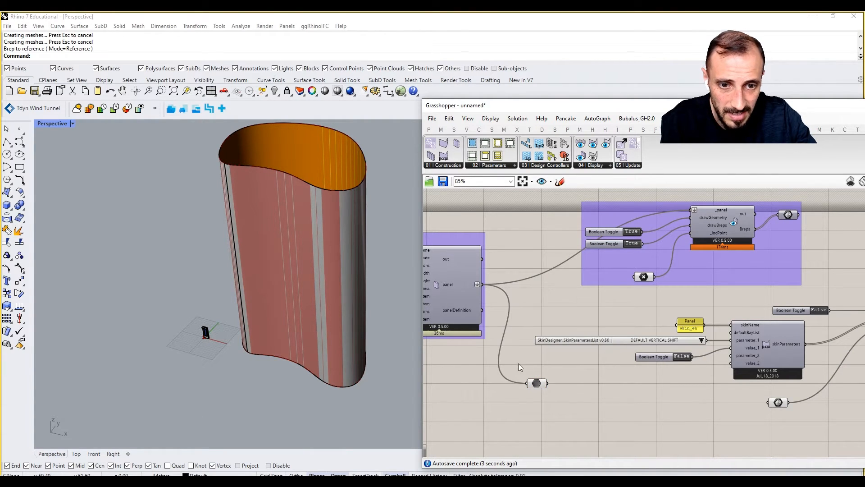
# Duplicate the Data parameter near the SkinGenerator and relay the panel data through both parameters into the panel_1 input.
pyautogui.moveTo(545, 380); pyautogui.dragTo(466, 344, button='right')
pyautogui.moveTo(457, 348); pyautogui.dragTo(707, 428)
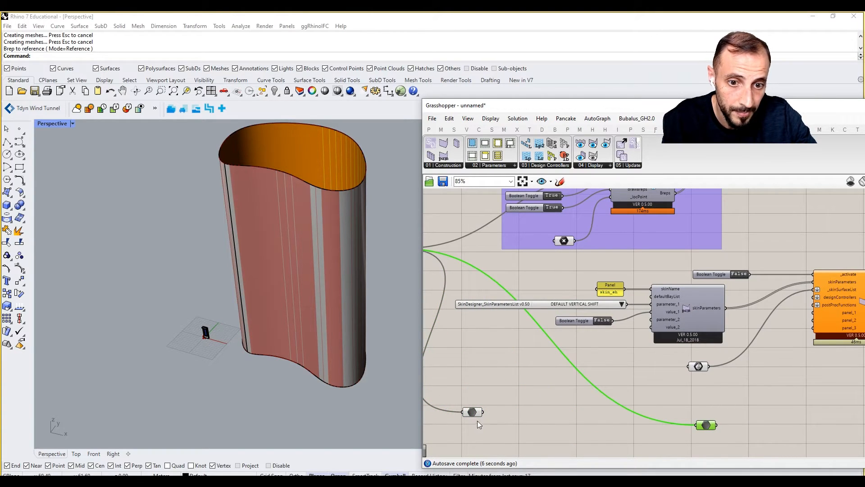
pyautogui.moveTo(483, 412); pyautogui.dragTo(696, 425)
pyautogui.moveTo(696, 425); pyautogui.dragTo(648, 430, button='right')
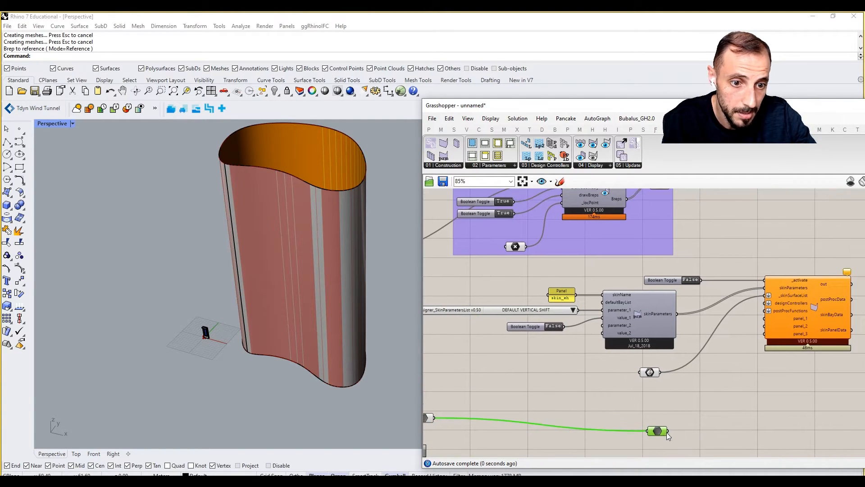
pyautogui.moveTo(667, 431); pyautogui.dragTo(765, 319)
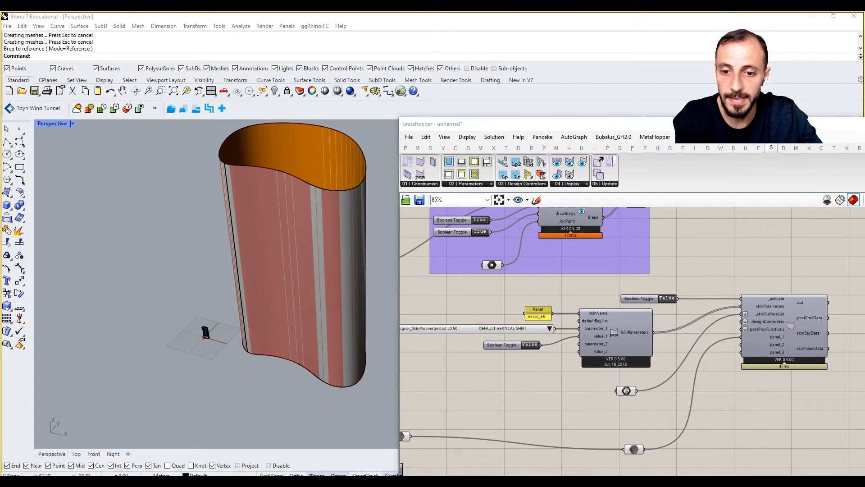
# Set the SkinGenerator's _activate toggle to True to generate the façade panels, and view the panelled building up close.
pyautogui.moveTo(647, 352); pyautogui.dragTo(650, 365, button='right')
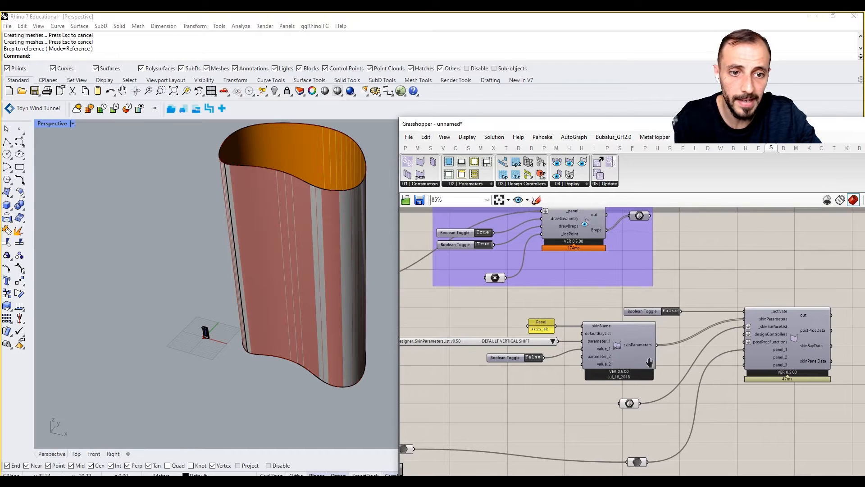
pyautogui.moveTo(700, 272); pyautogui.dragTo(751, 273, button='right')
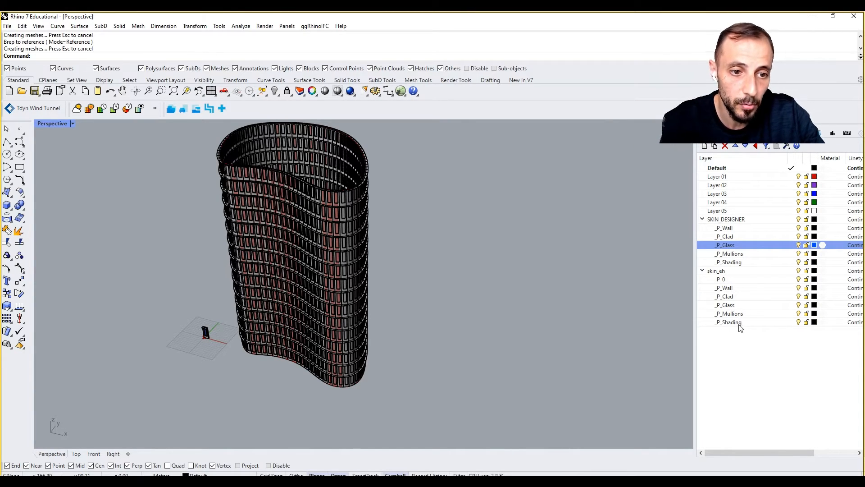
pyautogui.scroll(3, 324, 188)
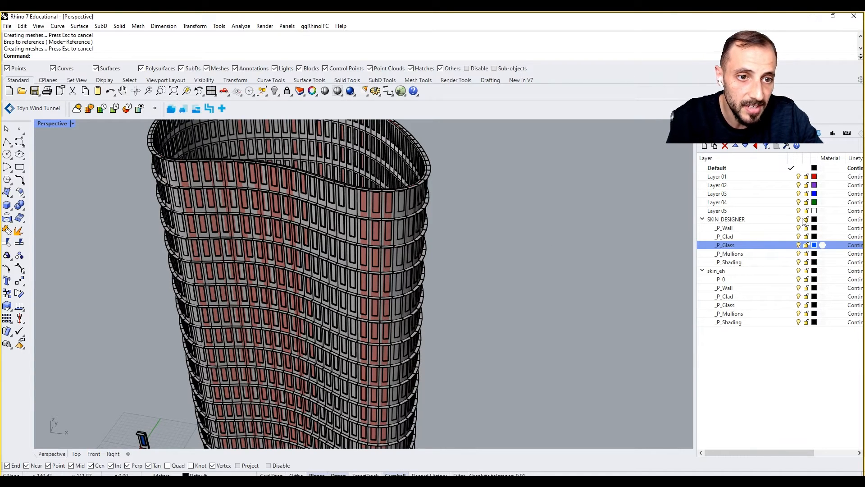
pyautogui.keyDown('shift'); pyautogui.moveTo(323, 350); pyautogui.dragTo(350, 323, button='right'); pyautogui.keyUp('shift')
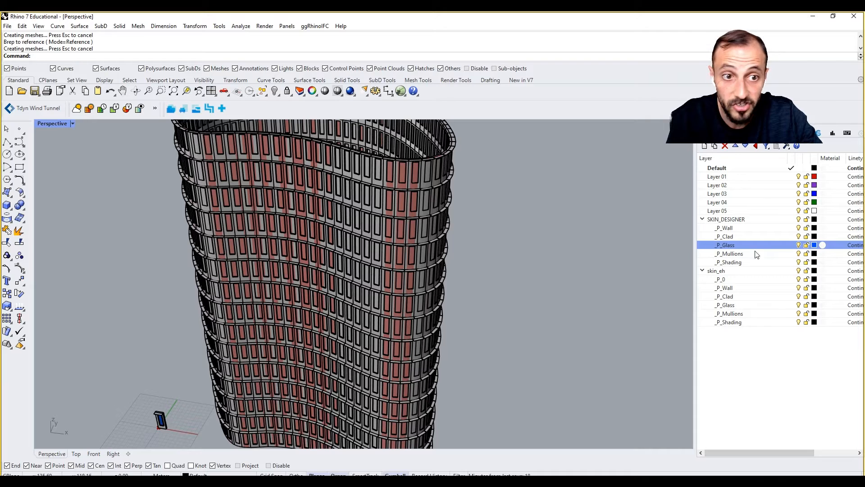
# Turn off the SKIN_DESIGNER layer to hide the single sample panel and view the whole panelled building.
pyautogui.click(799, 220)
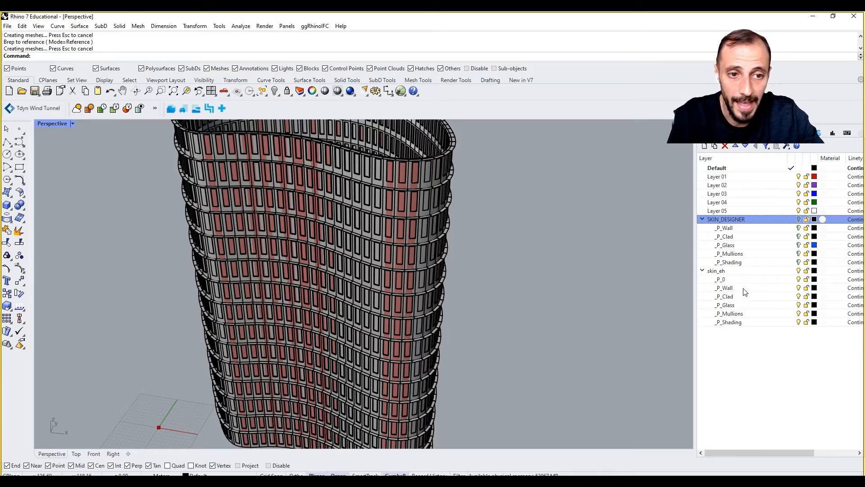
pyautogui.scroll(-2, 369, 297)
pyautogui.moveTo(473, 239); pyautogui.dragTo(448, 239, button='right')
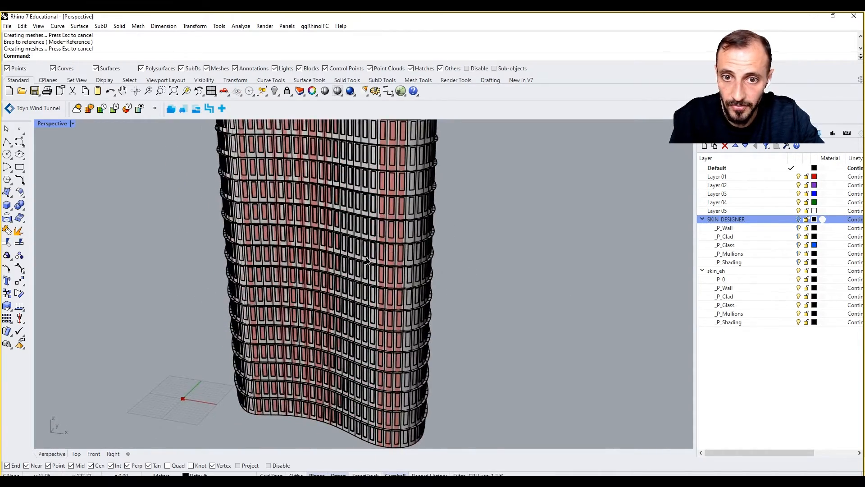
pyautogui.scroll(-3, 367, 261)
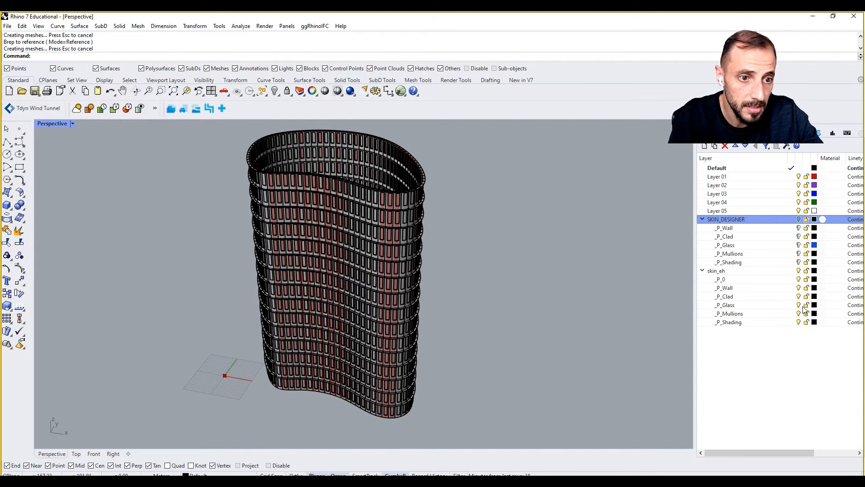
# Set the colour of the _P_Glass layer under skin_eh to light blue.
pyautogui.click(814, 305)
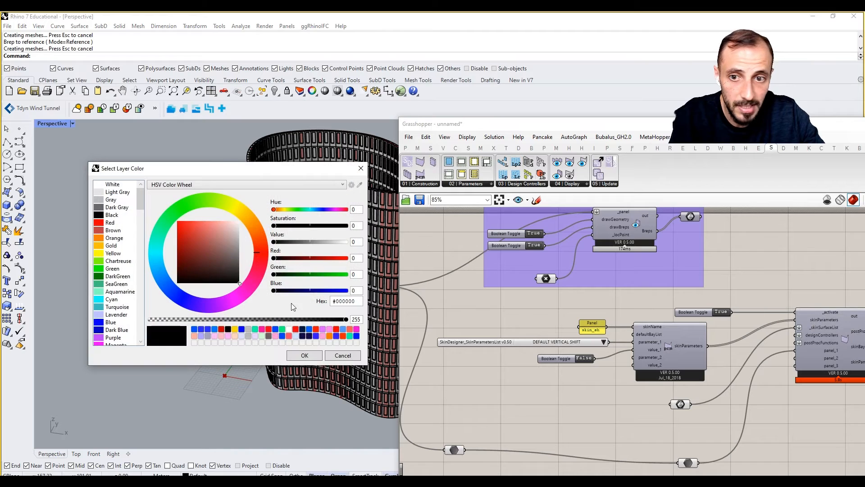
pyautogui.moveTo(195, 304); pyautogui.dragTo(150, 271)
pyautogui.moveTo(190, 240); pyautogui.dragTo(201, 215)
pyautogui.click(305, 355)
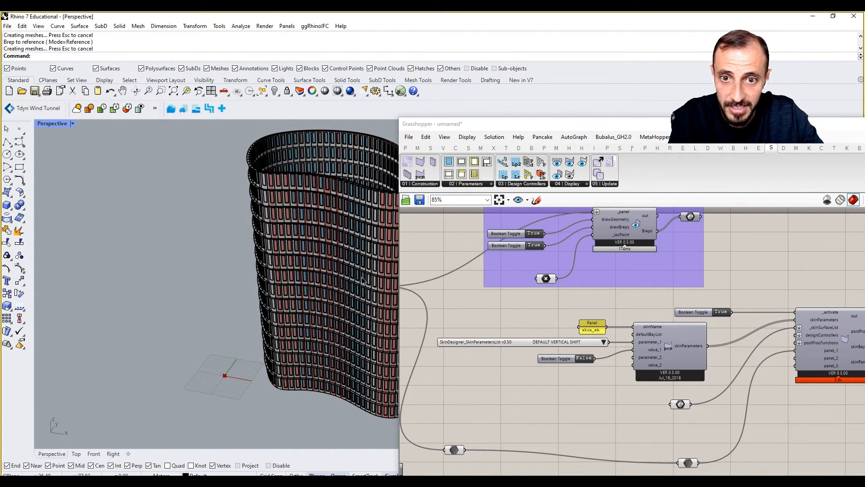
# Turn off the preview of the geometry parameter feeding the SkinGenerator's _skinSurfaceList input.
pyautogui.scroll(5, 331, 211)
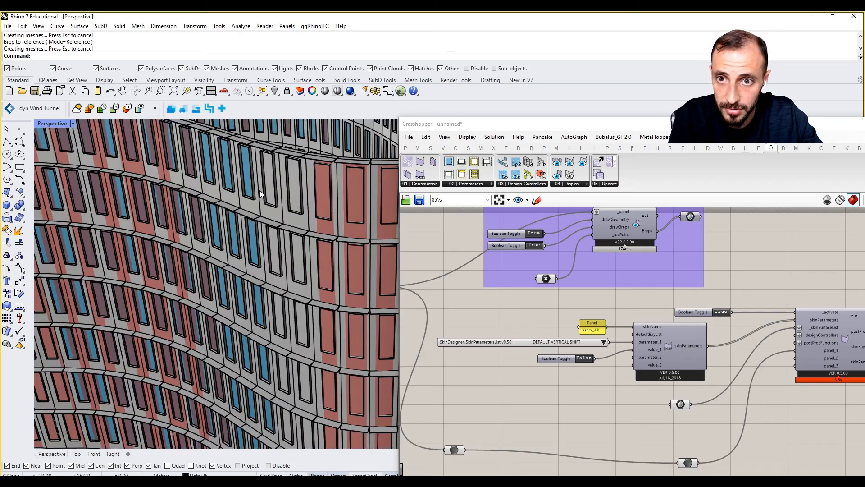
pyautogui.moveTo(259, 190); pyautogui.dragTo(251, 273, button='right')
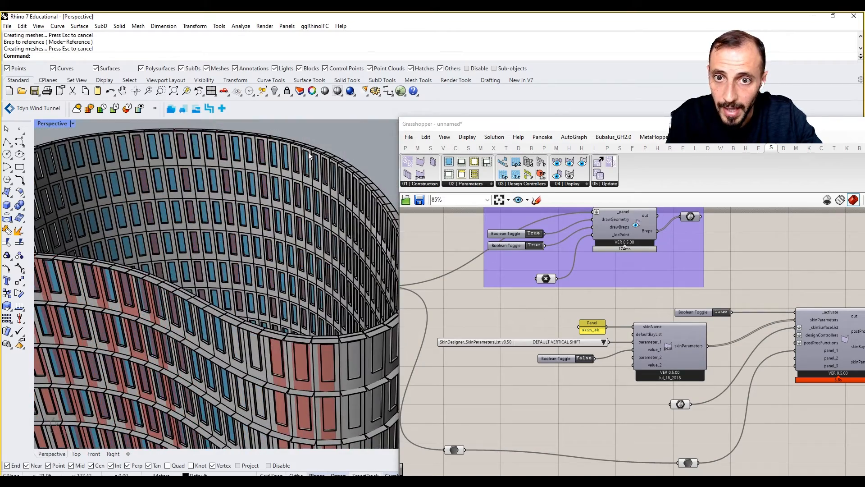
pyautogui.scroll(10, 304, 165)
pyautogui.moveTo(314, 187); pyautogui.dragTo(341, 210, button='right')
pyautogui.moveTo(823, 300); pyautogui.dragTo(631, 313, button='right')
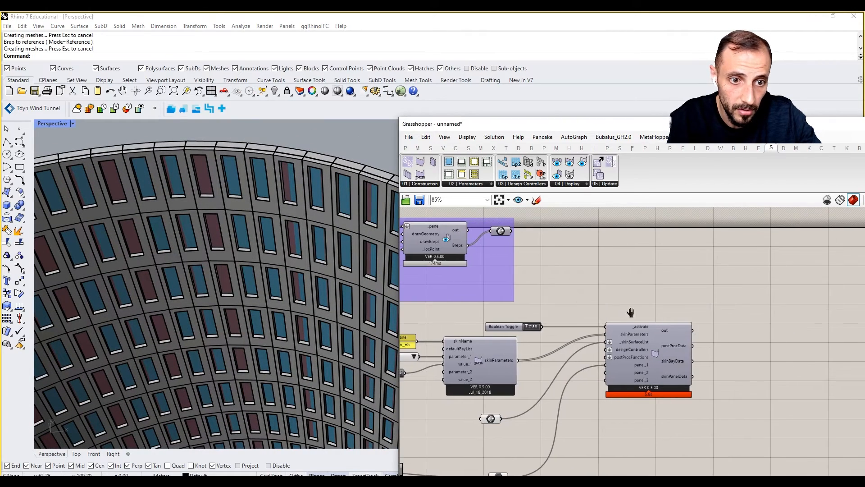
pyautogui.moveTo(513, 407); pyautogui.dragTo(625, 368, button='right')
pyautogui.click(604, 376)
pyautogui.rightClick(538, 386)
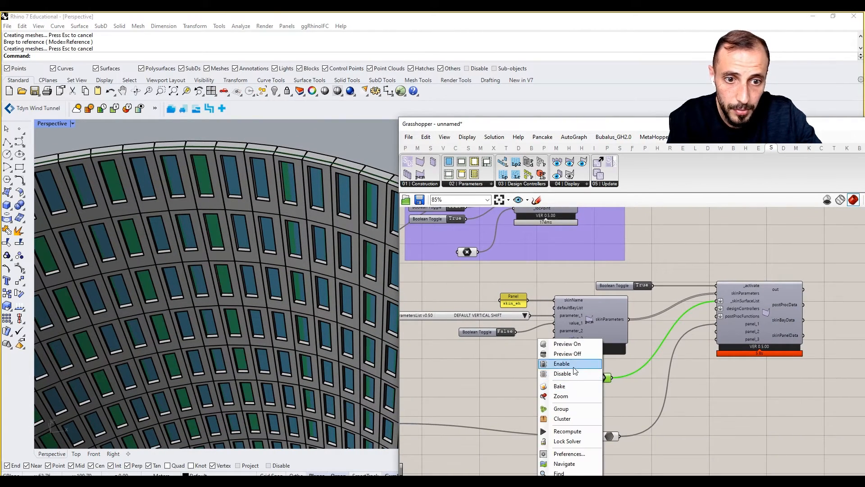
pyautogui.click(573, 354)
# Hide the building's base extrusion behind the façade panels so only the generated panel blocks remain displayed.
pyautogui.scroll(-10, 274, 204)
pyautogui.moveTo(273, 201); pyautogui.dragTo(284, 185, button='right')
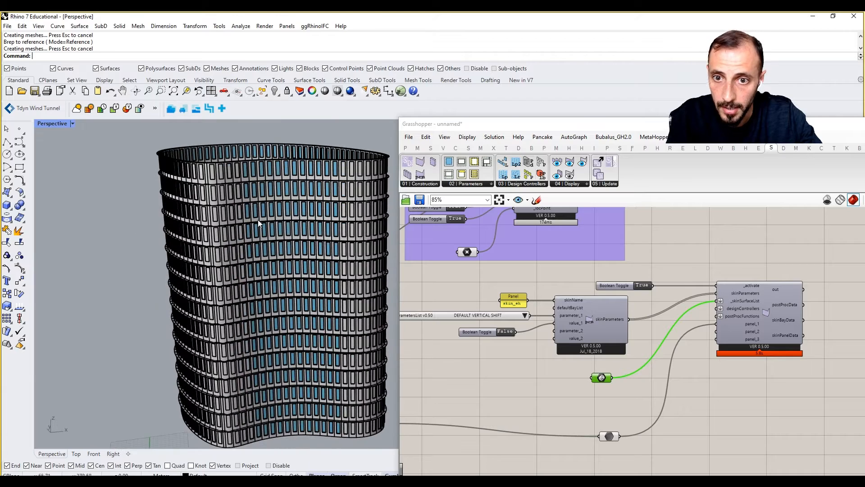
pyautogui.scroll(8, 289, 179)
pyautogui.click(299, 180)
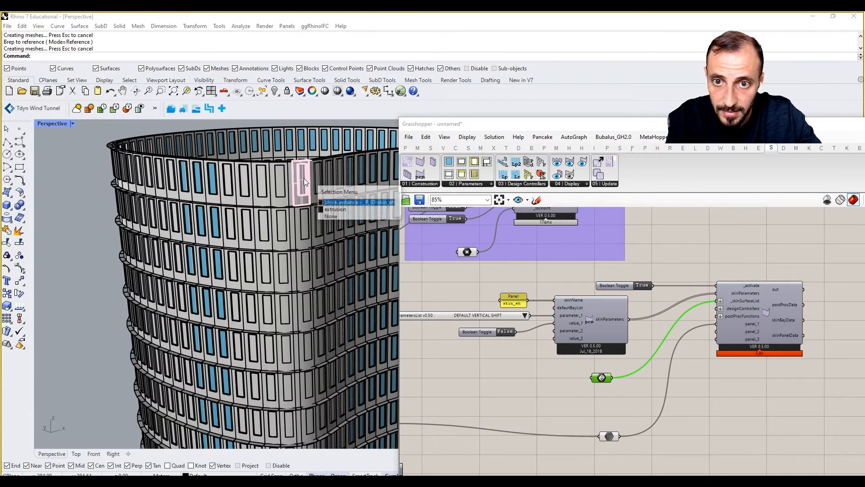
pyautogui.click(346, 210)
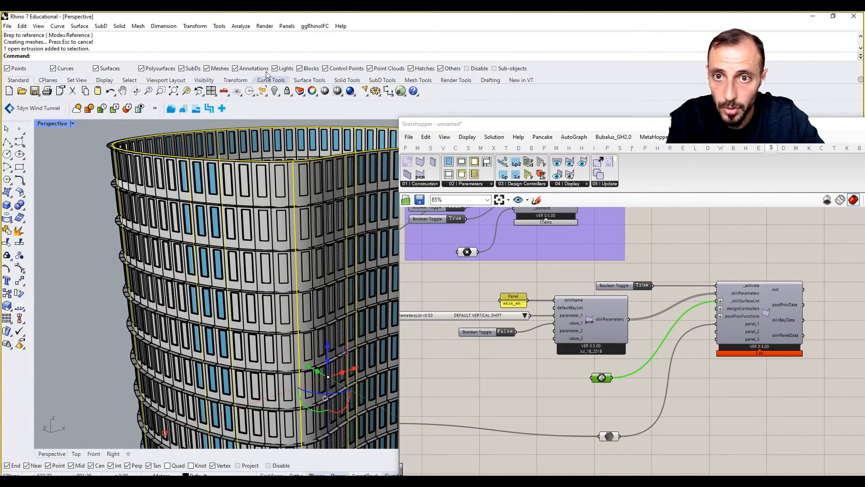
pyautogui.click(274, 90)
# Examine the panelled façade up close at the curved corner and the top edge, and view the building as a whole.
pyautogui.moveTo(309, 162); pyautogui.dragTo(159, 194, button='right')
pyautogui.scroll(-9, 267, 206)
pyautogui.scroll(9, 241, 199)
pyautogui.scroll(9, 263, 205)
pyautogui.scroll(-10, 261, 206)
pyautogui.scroll(-9, 272, 227)
pyautogui.scroll(9, 229, 247)
pyautogui.scroll(-7, 210, 253)
pyautogui.scroll(11, 210, 225)
pyautogui.scroll(-11, 187, 230)
pyautogui.scroll(12, 118, 202)
pyautogui.scroll(-11, 119, 202)
pyautogui.scroll(2, 158, 210)
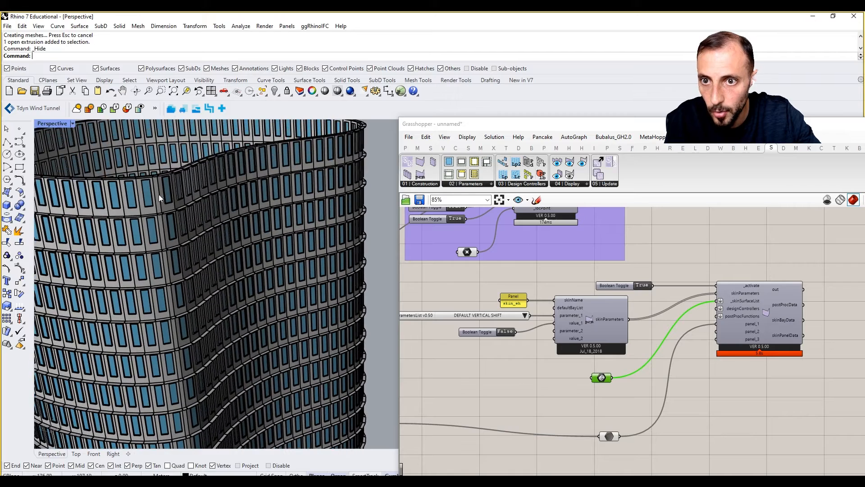
pyautogui.scroll(5, 152, 178)
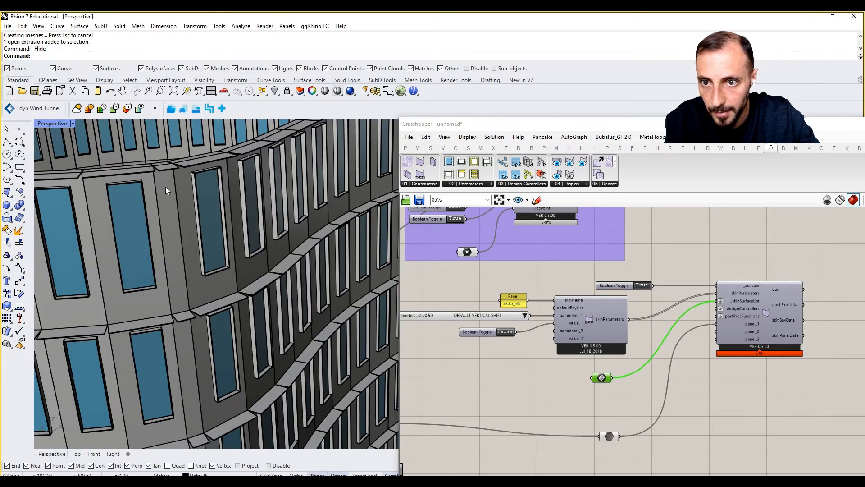
pyautogui.scroll(-4, 166, 187)
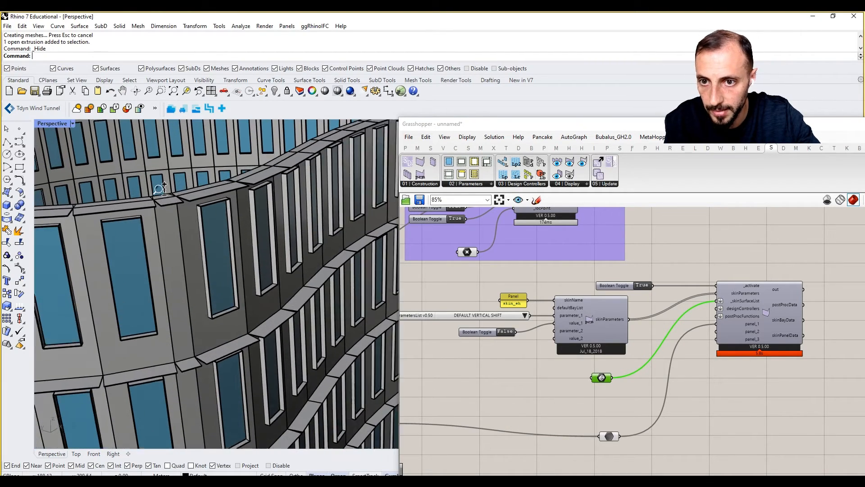
pyautogui.scroll(8, 163, 186)
pyautogui.scroll(-12, 160, 185)
pyautogui.keyDown('shift'); pyautogui.moveTo(169, 258); pyautogui.dragTo(222, 226, button='right'); pyautogui.keyUp('shift')
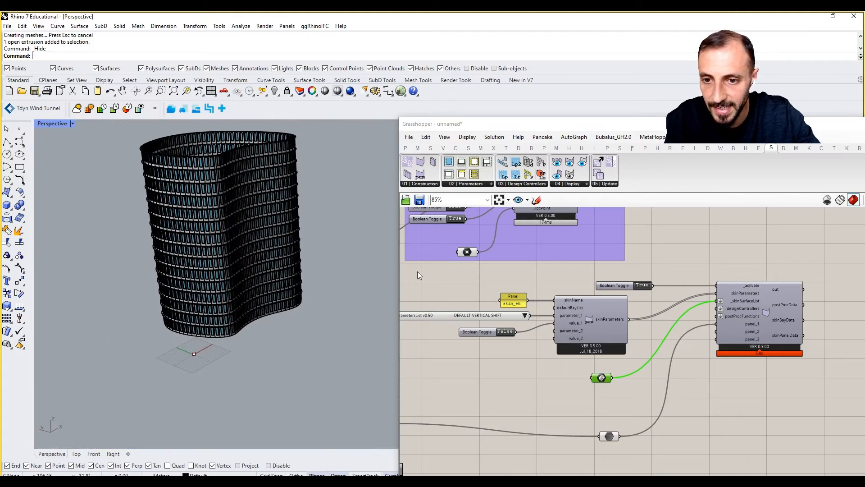
# Turn the SKIN_DESIGNER layer back on and view the sample panel beside the building.
pyautogui.moveTo(658, 116); pyautogui.dragTo(636, 286)
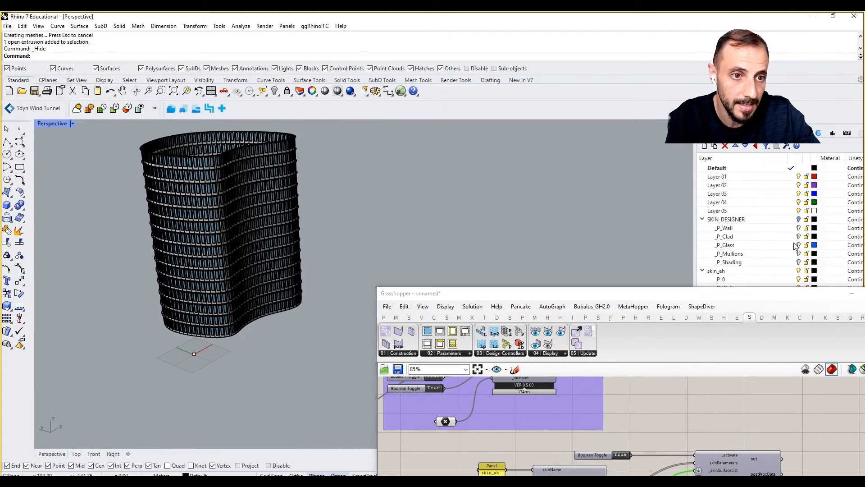
pyautogui.click(805, 220)
pyautogui.scroll(10, 247, 291)
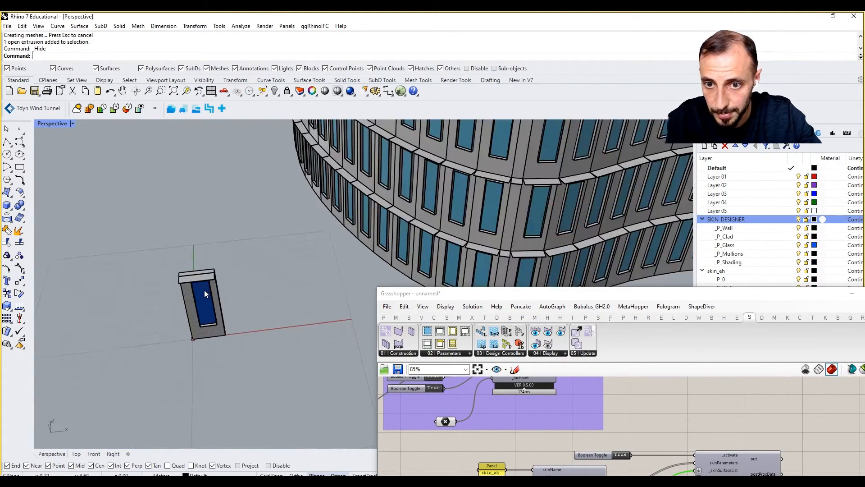
pyautogui.moveTo(204, 291); pyautogui.dragTo(236, 283, button='right')
pyautogui.moveTo(421, 241); pyautogui.dragTo(475, 203, button='right')
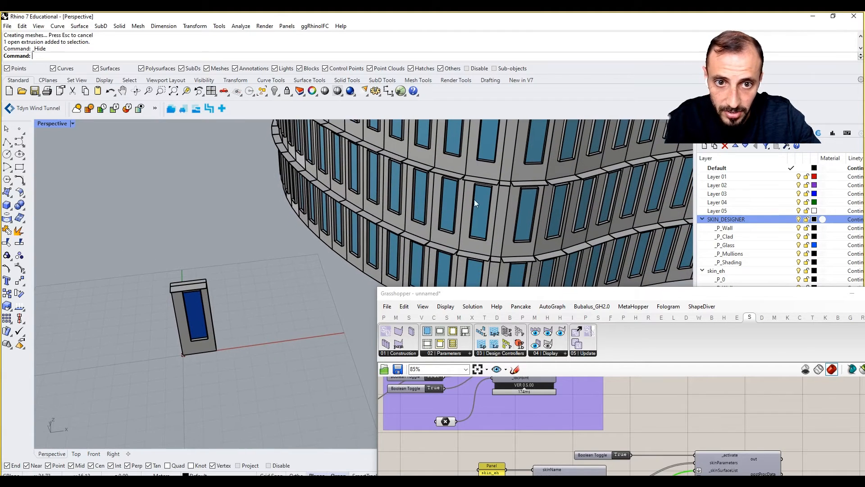
# Set the fromLeft slider of the window system component to 0.5, keeping the sample panel and building in view.
pyautogui.moveTo(469, 298); pyautogui.dragTo(493, 170)
pyautogui.moveTo(523, 345); pyautogui.dragTo(640, 337, button='right')
pyautogui.scroll(-6, 640, 337)
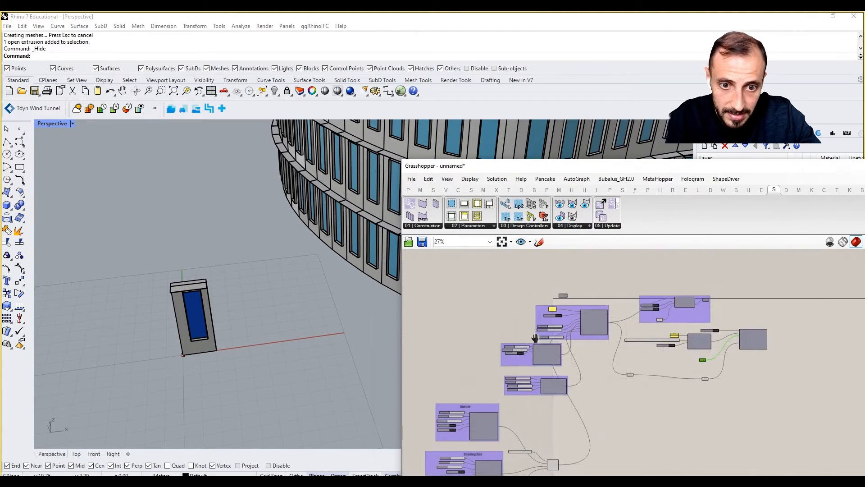
pyautogui.scroll(6, 509, 380)
pyautogui.moveTo(535, 383); pyautogui.dragTo(523, 443, button='right')
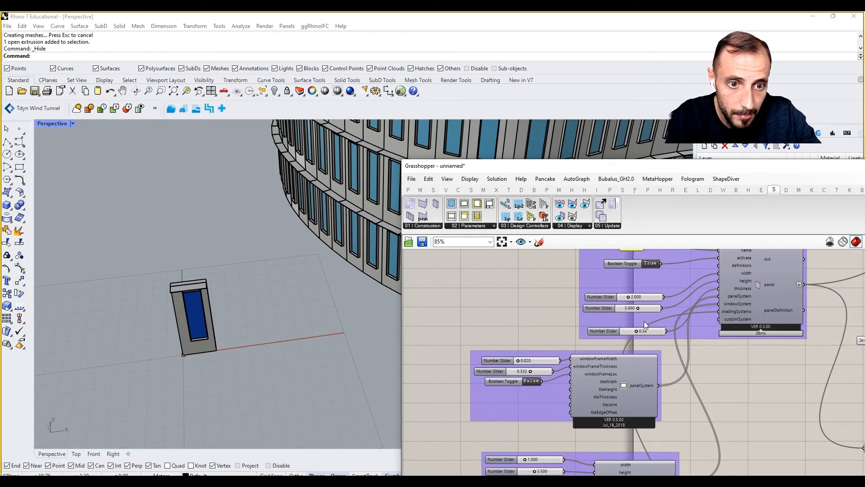
pyautogui.scroll(-3, 602, 344)
pyautogui.moveTo(602, 345); pyautogui.dragTo(656, 287, button='right')
pyautogui.moveTo(548, 389); pyautogui.dragTo(560, 356, button='right')
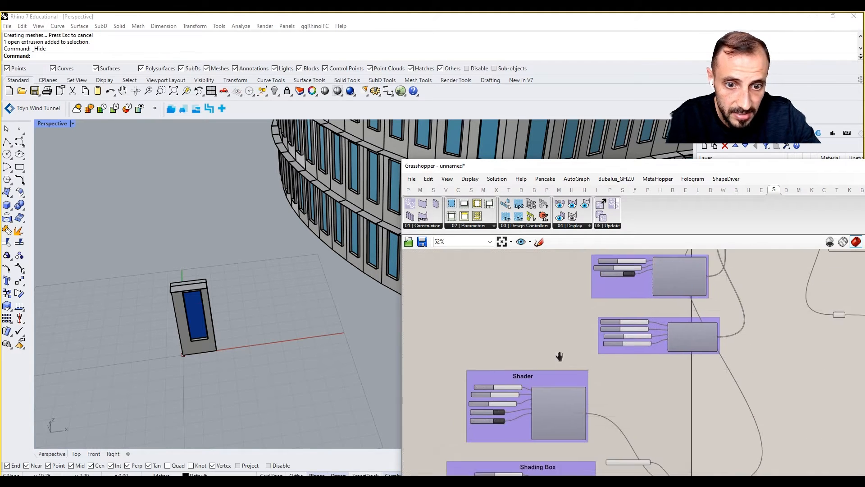
pyautogui.scroll(5, 497, 400)
pyautogui.scroll(-6, 554, 367)
pyautogui.scroll(6, 651, 305)
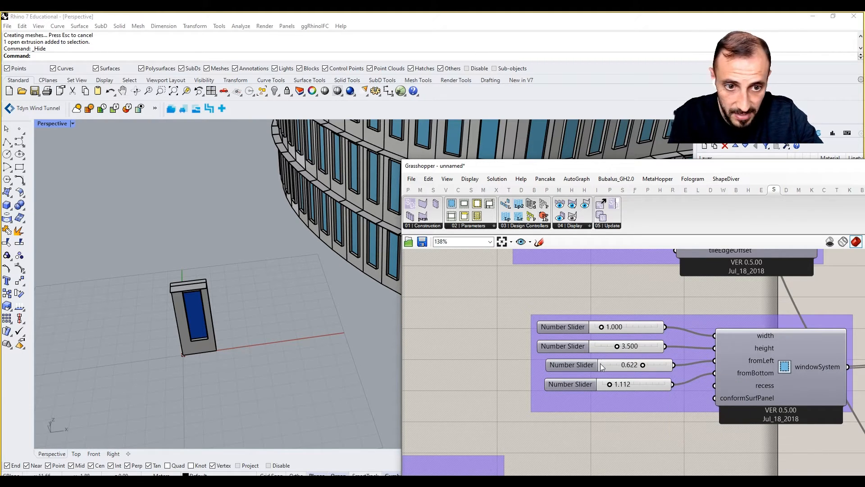
pyautogui.doubleClick(615, 364)
pyautogui.write('0.5')
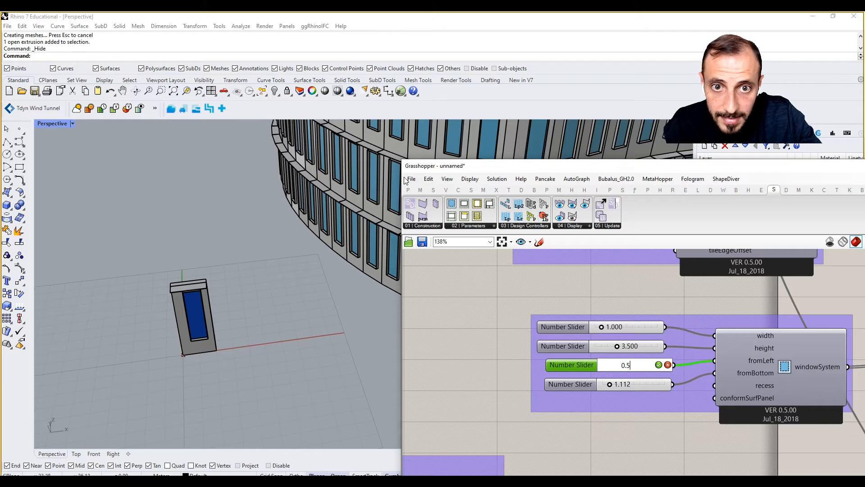
pyautogui.moveTo(442, 170); pyautogui.dragTo(576, 175)
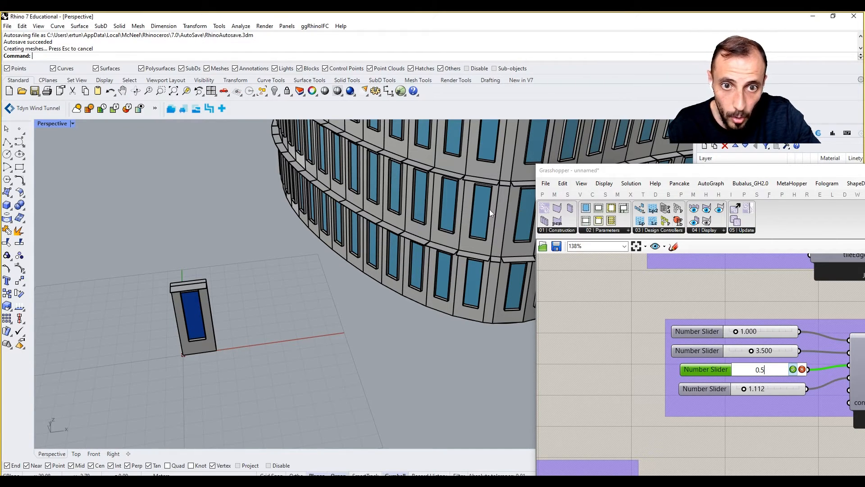
pyautogui.press('Return')
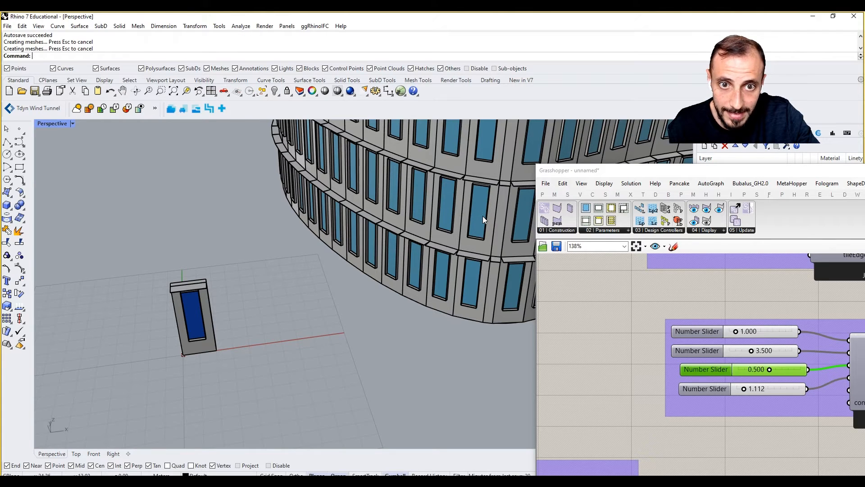
# Try a fromBottom value of 2.5 for the window system.
pyautogui.doubleClick(771, 388)
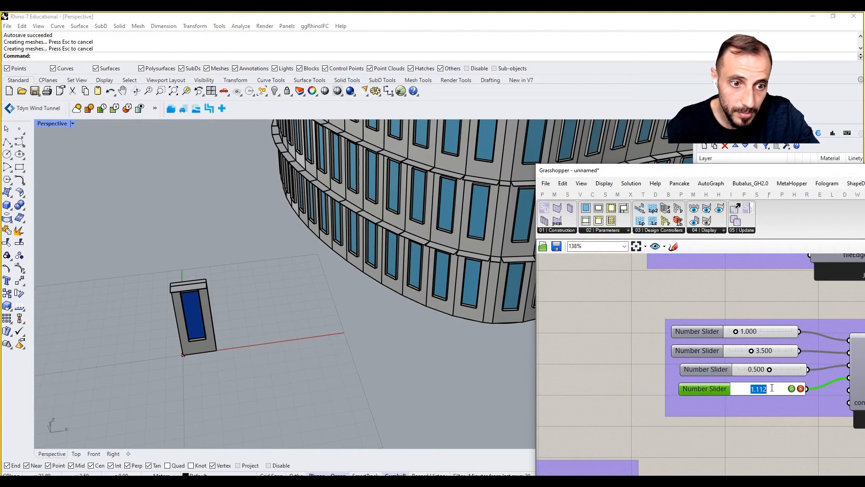
pyautogui.write('2.5')
pyautogui.press('Return')
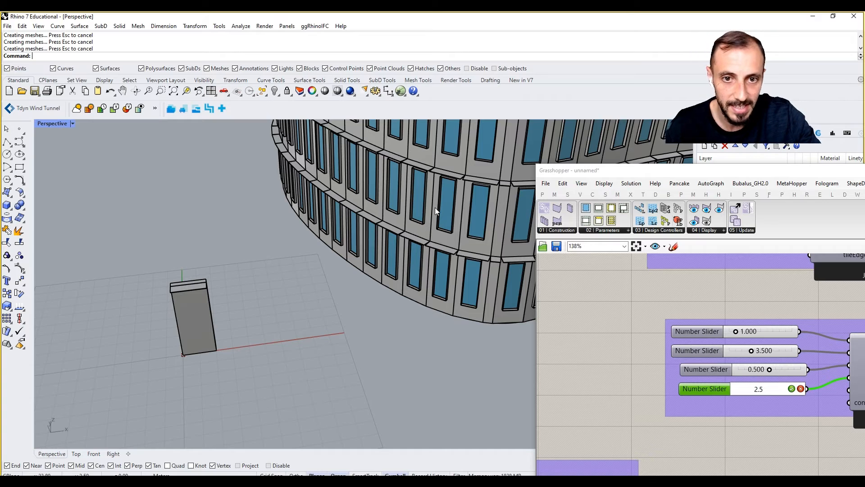
# Set the fromBottom slider of the window system to 1.0.
pyautogui.doubleClick(782, 388)
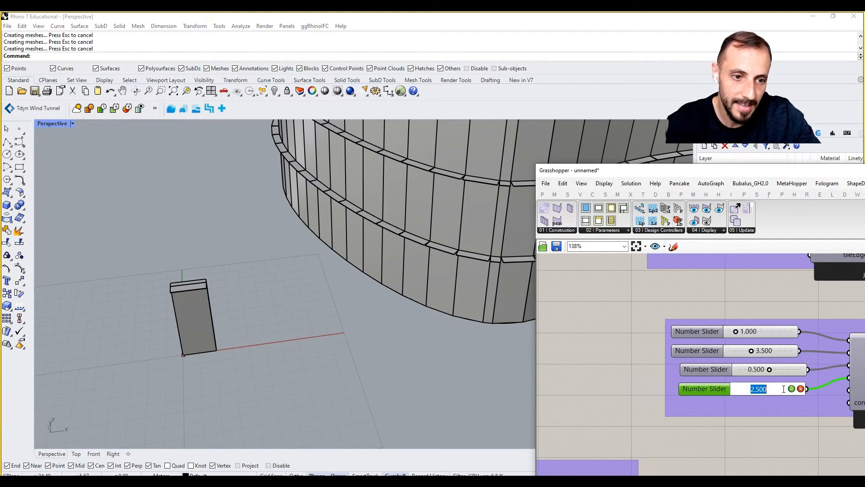
pyautogui.write('1')
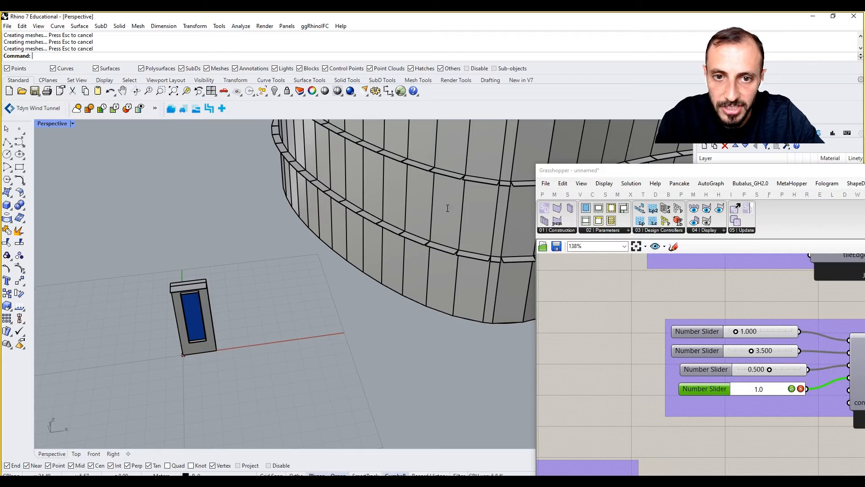
pyautogui.press('Return')
# Check the panel's dimension sliders and set the width slider of the window system to 1.30.
pyautogui.moveTo(690, 343); pyautogui.dragTo(674, 420, button='right')
pyautogui.scroll(-4, 676, 407)
pyautogui.scroll(4, 694, 323)
pyautogui.moveTo(714, 319); pyautogui.dragTo(654, 391, button='right')
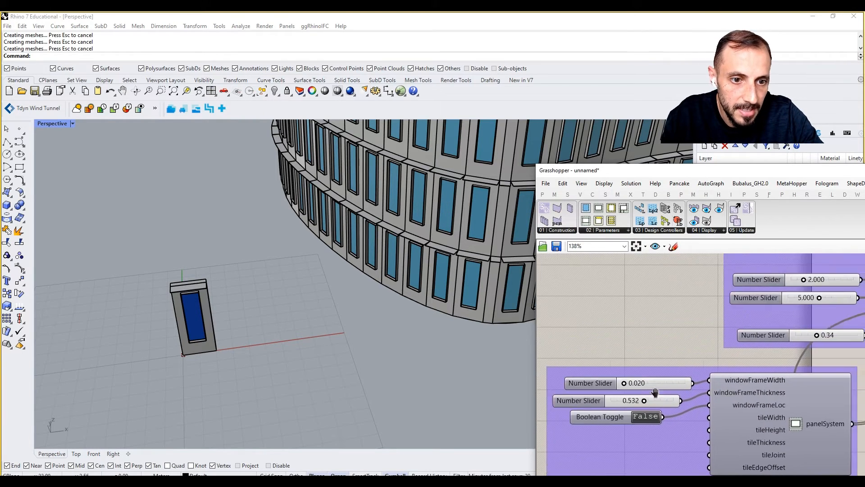
pyautogui.scroll(-1, 654, 394)
pyautogui.scroll(-2, 670, 391)
pyautogui.moveTo(707, 377); pyautogui.dragTo(721, 329, button='right')
pyautogui.scroll(-3, 720, 329)
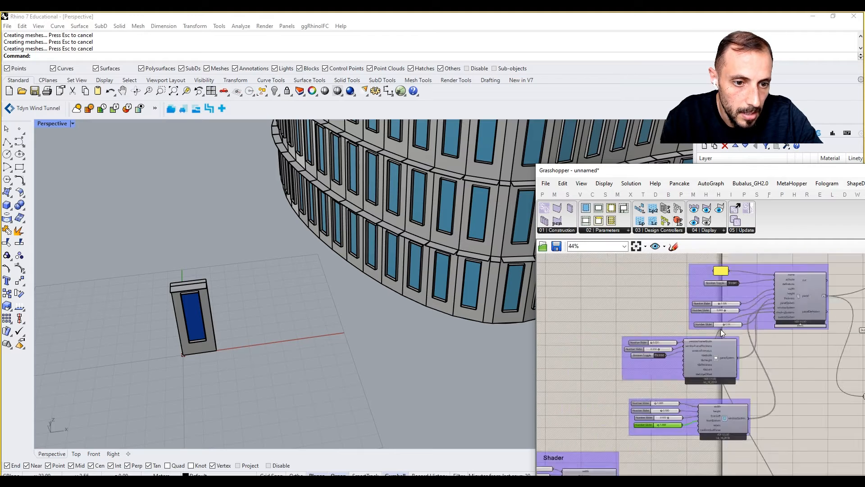
pyautogui.scroll(3, 645, 446)
pyautogui.moveTo(645, 446); pyautogui.dragTo(661, 408, button='right')
pyautogui.scroll(3, 706, 340)
pyautogui.moveTo(696, 332); pyautogui.dragTo(686, 333, button='right')
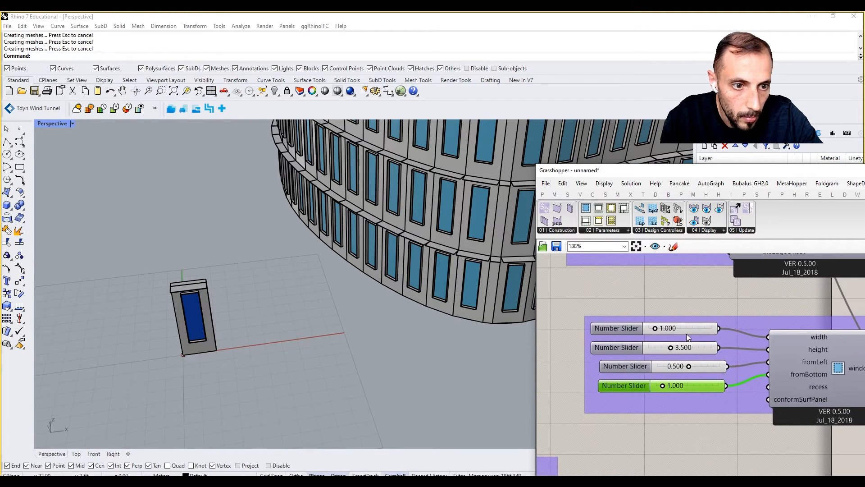
pyautogui.doubleClick(685, 329)
pyautogui.write('1')
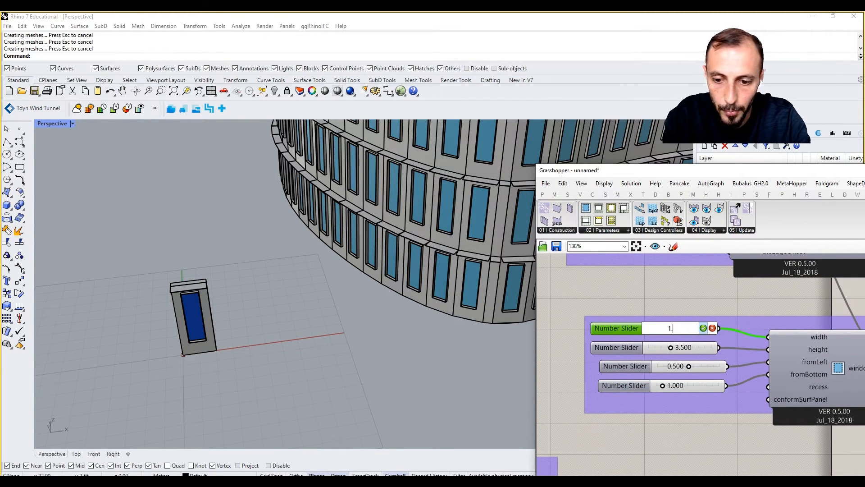
pyautogui.write('.30')
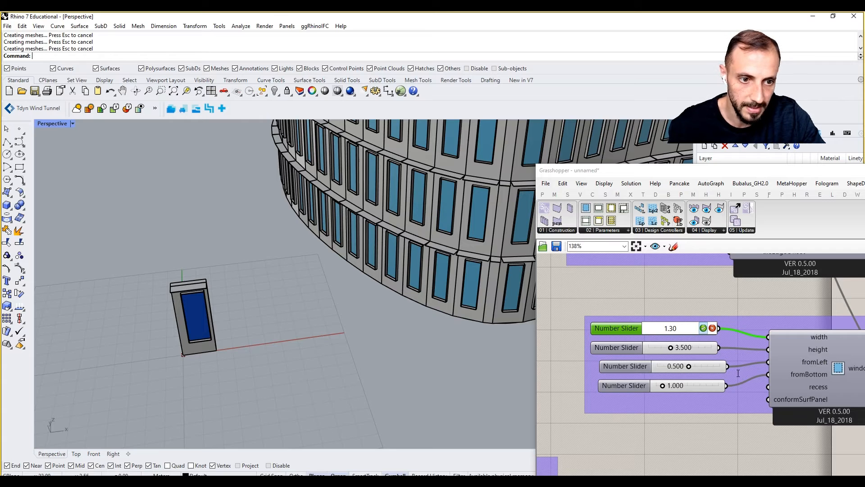
pyautogui.press('Return')
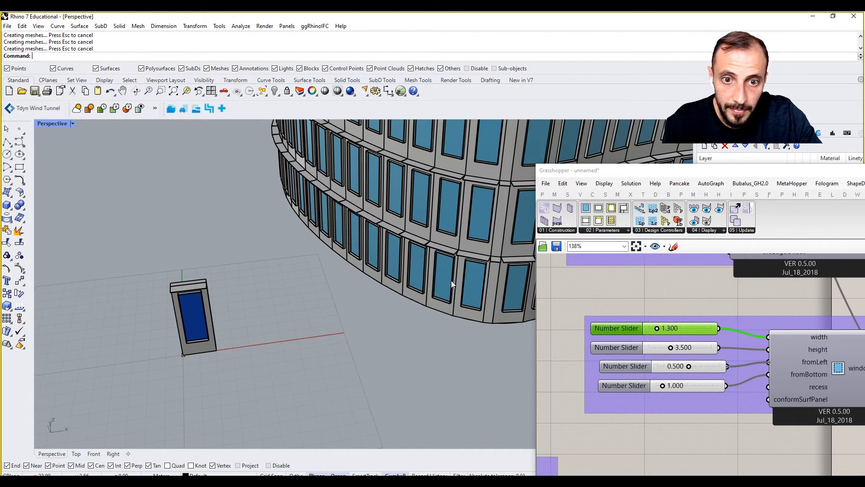
# Try a semi-transparent layer color with an alpha of 128 for the _P_Glass layer under skin_eh and check the façade glass.
pyautogui.scroll(-15, 328, 309)
pyautogui.keyDown('shift'); pyautogui.moveTo(363, 302); pyautogui.dragTo(370, 301, button='right'); pyautogui.keyUp('shift')
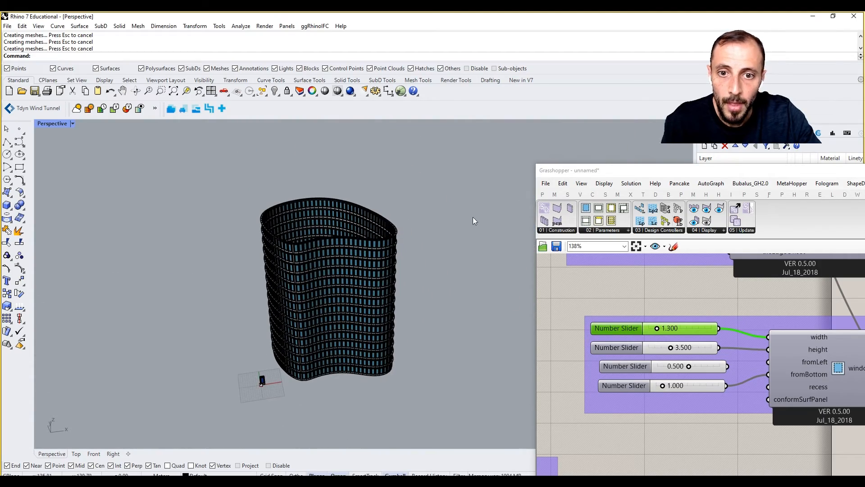
pyautogui.moveTo(604, 170); pyautogui.dragTo(584, 356)
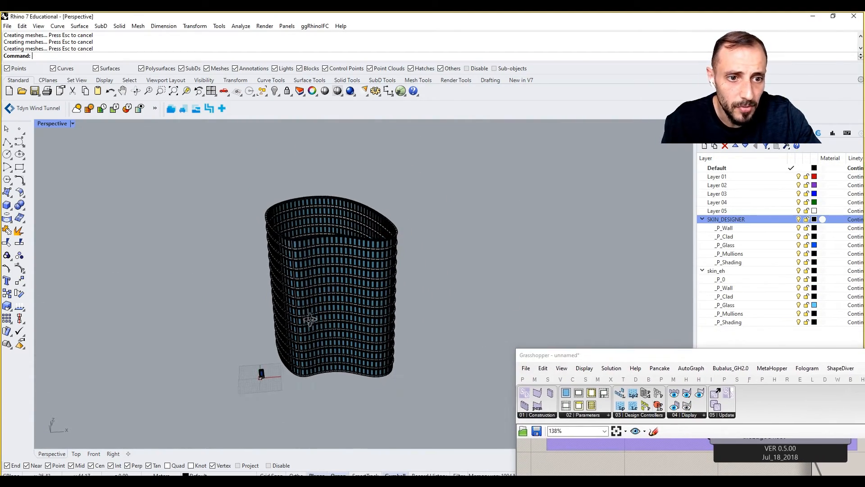
pyautogui.scroll(10, 328, 253)
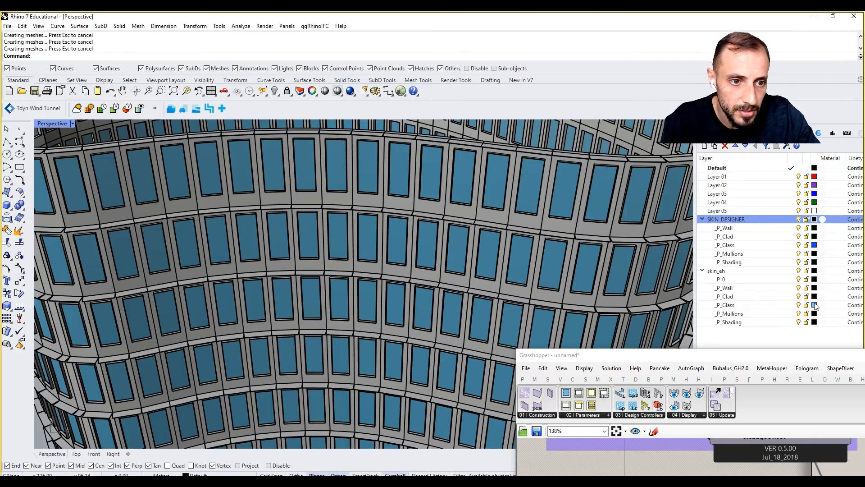
pyautogui.click(814, 305)
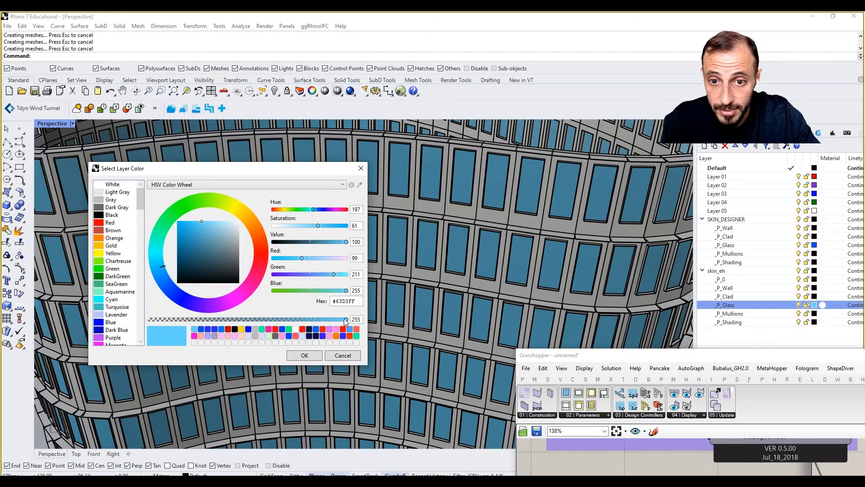
pyautogui.moveTo(331, 319); pyautogui.dragTo(249, 319)
pyautogui.click(302, 355)
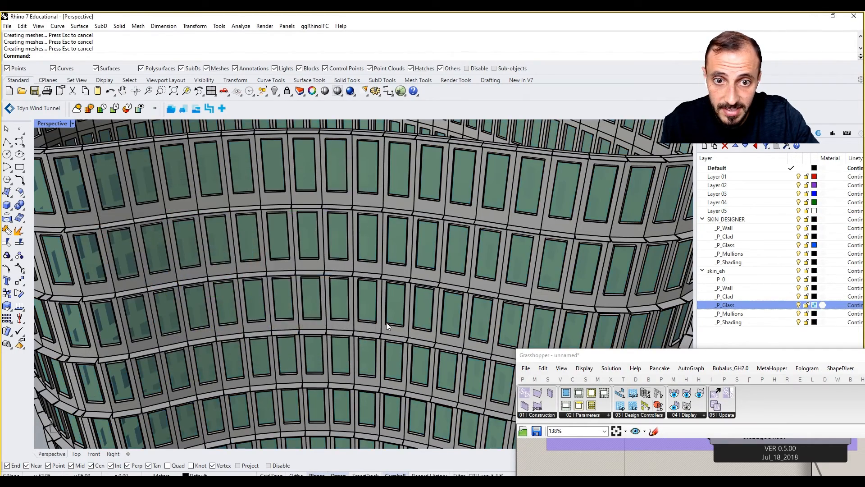
pyautogui.scroll(5, 355, 315)
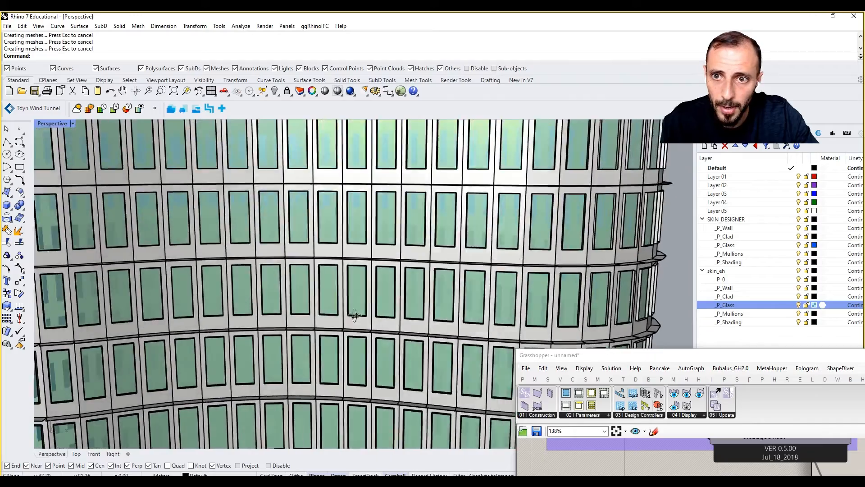
pyautogui.moveTo(355, 315); pyautogui.dragTo(324, 321, button='right')
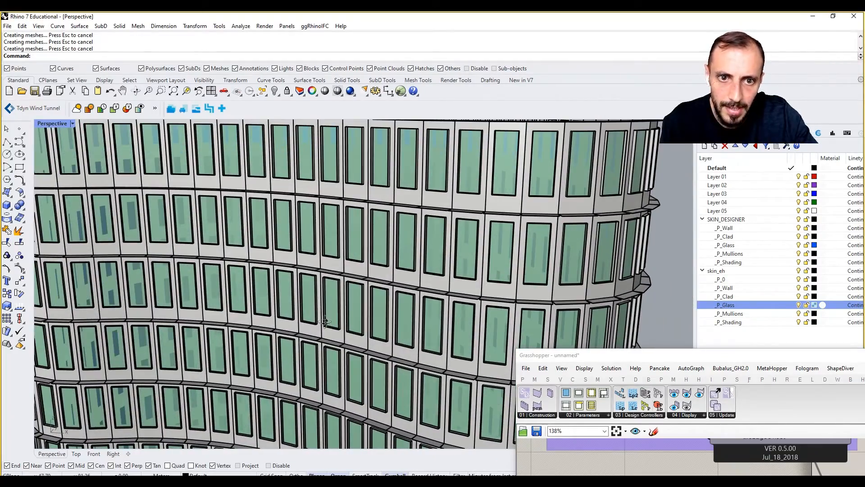
# Restore the color of the _P_Glass layer under skin_eh to full opacity.
pyautogui.click(814, 305)
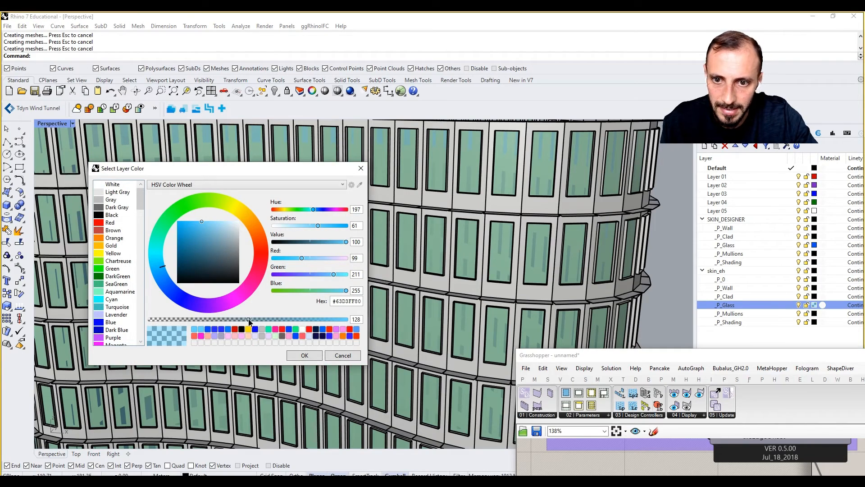
pyautogui.moveTo(277, 319); pyautogui.dragTo(346, 319)
pyautogui.click(304, 355)
pyautogui.scroll(-6, 409, 274)
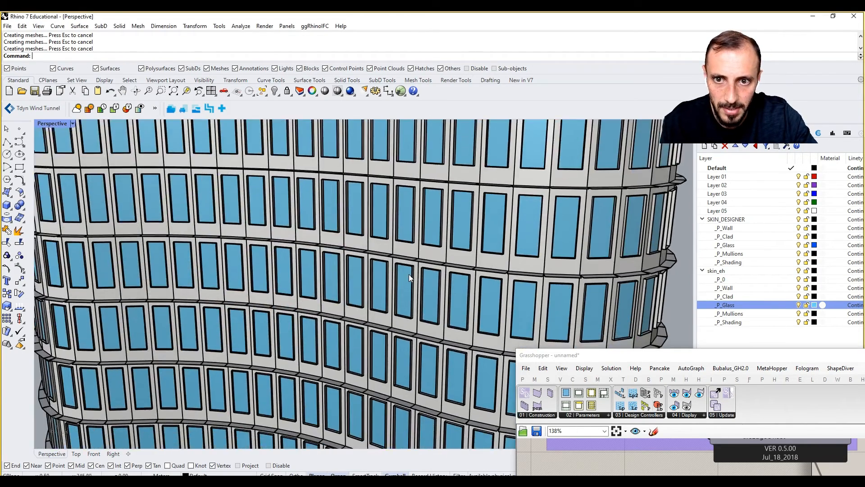
pyautogui.scroll(2, 437, 234)
pyautogui.moveTo(437, 233); pyautogui.dragTo(429, 253, button='right')
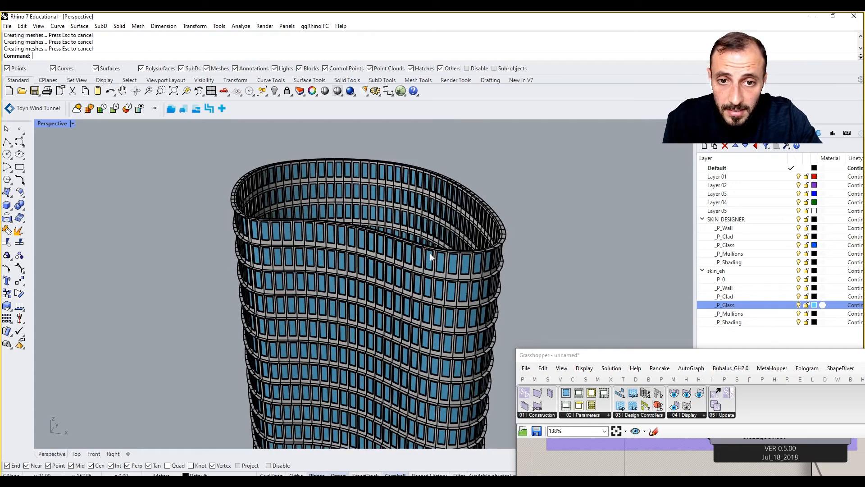
# Open one of the panel blocks in the building's top row for in-place block editing.
pyautogui.scroll(12, 430, 250)
pyautogui.click(429, 250)
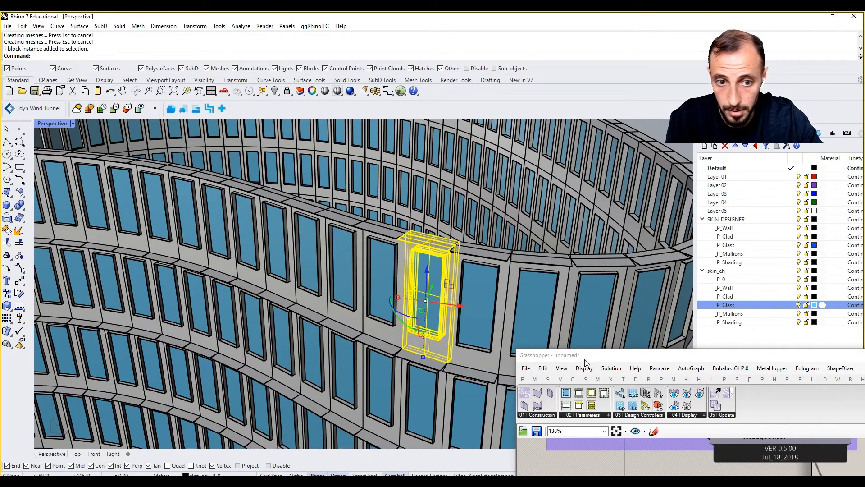
pyautogui.moveTo(584, 357); pyautogui.dragTo(621, 175)
pyautogui.moveTo(422, 229); pyautogui.dragTo(442, 251, button='right')
pyautogui.scroll(7, 442, 252)
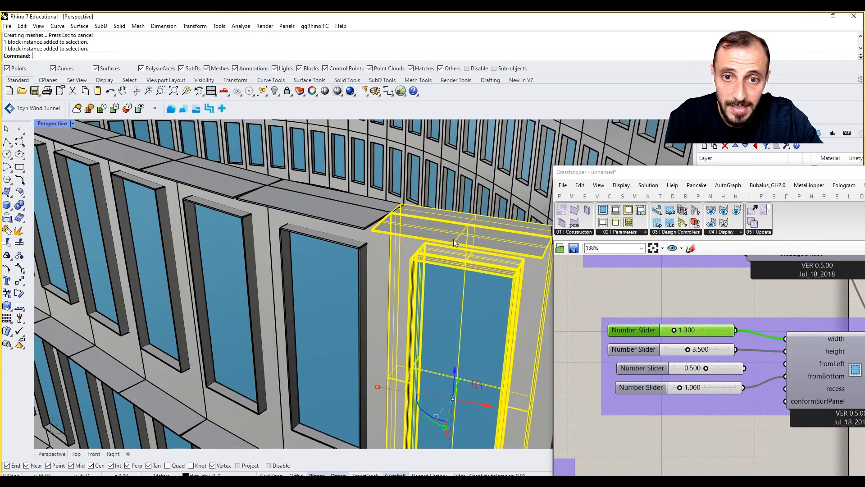
pyautogui.doubleClick(453, 239)
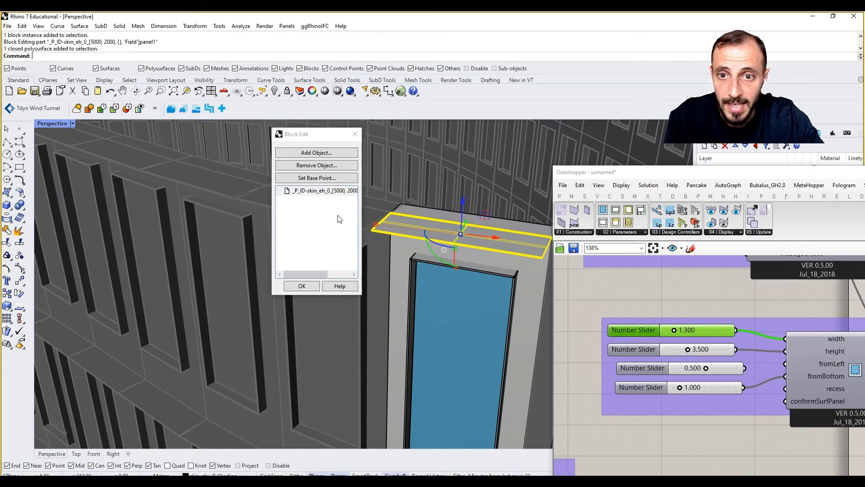
# Turn on solid points for the panel's top shading slab and pull one lower outer corner down.
pyautogui.click(346, 80)
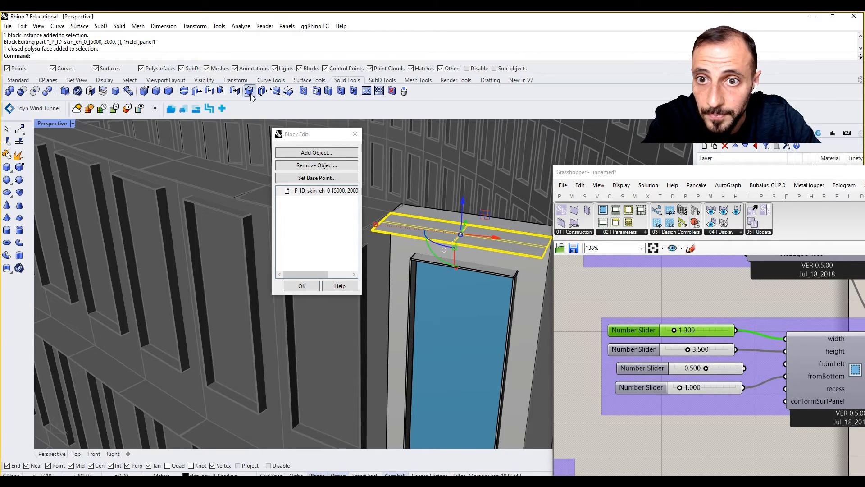
pyautogui.click(371, 231)
pyautogui.click(390, 255)
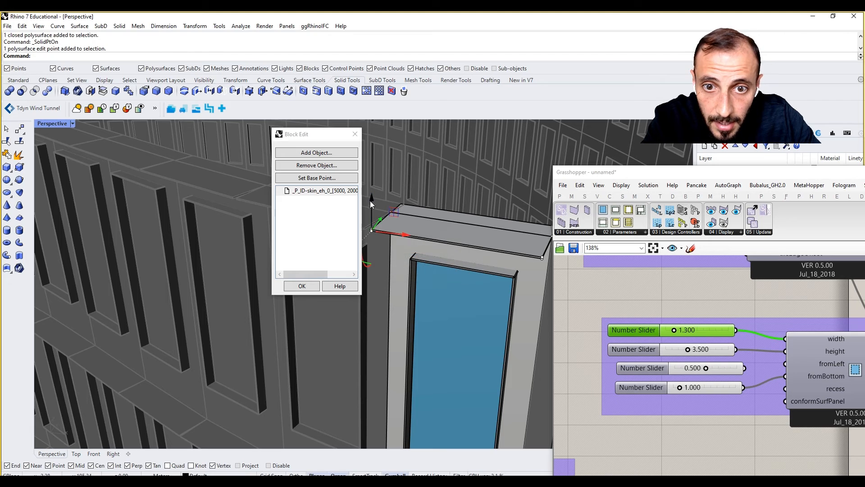
pyautogui.moveTo(370, 202); pyautogui.dragTo(511, 279)
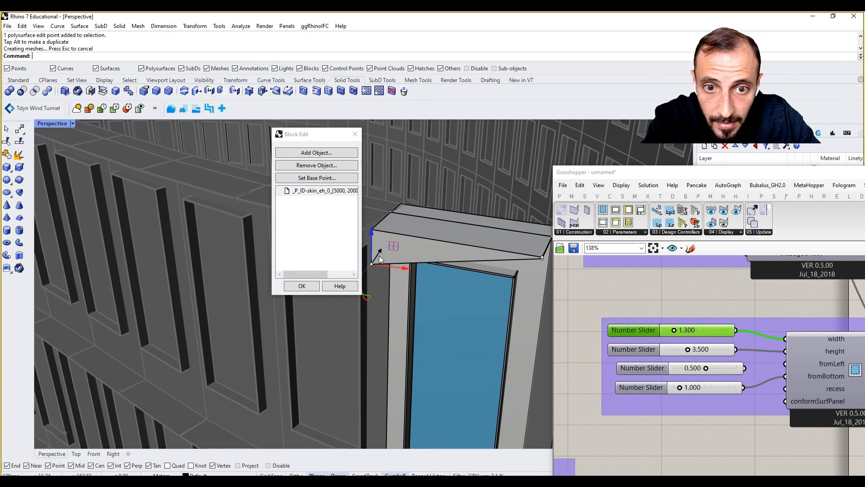
# Pull the upper outer corner at the opposite end of the shading slab farther out from the façade.
pyautogui.click(542, 255)
pyautogui.click(563, 276)
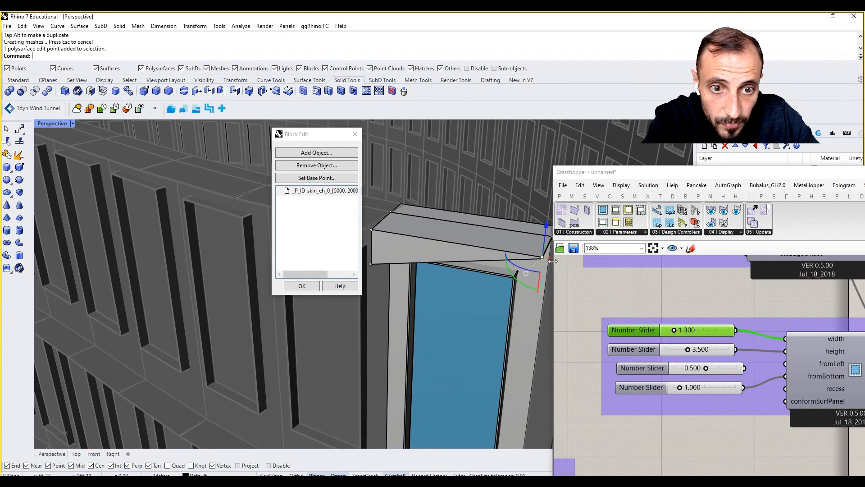
pyautogui.moveTo(550, 261); pyautogui.dragTo(516, 247, button='right')
pyautogui.moveTo(161, 221); pyautogui.dragTo(175, 221, button='right')
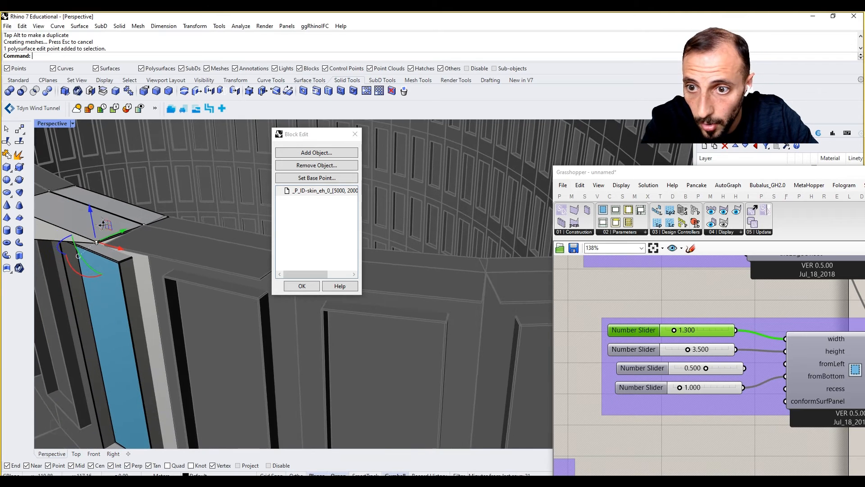
pyautogui.moveTo(125, 229); pyautogui.dragTo(96, 242)
pyautogui.moveTo(97, 241); pyautogui.dragTo(141, 243, button='right')
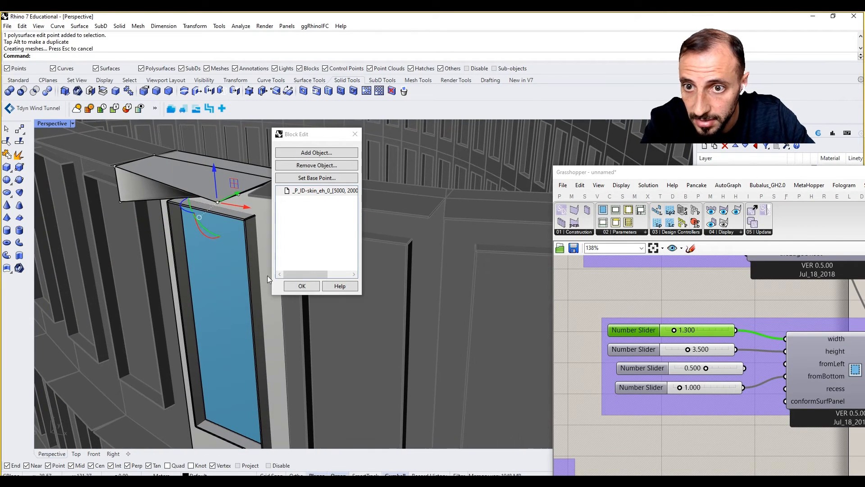
pyautogui.click(239, 196)
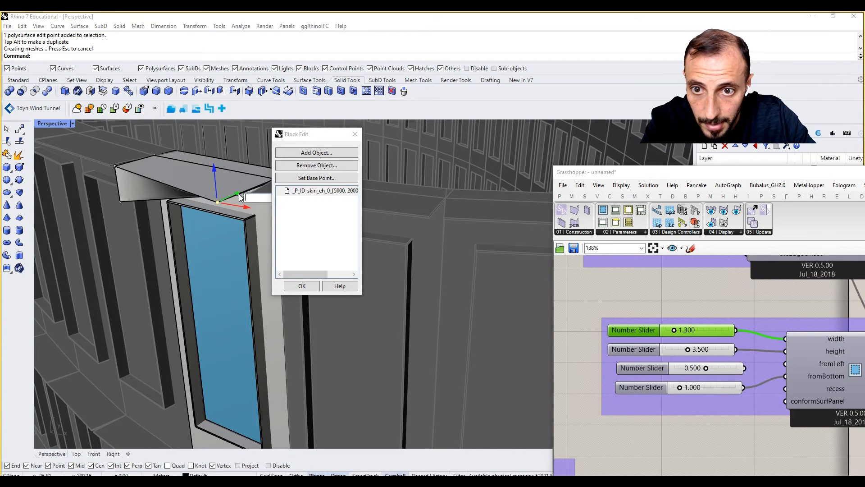
pyautogui.click(119, 199)
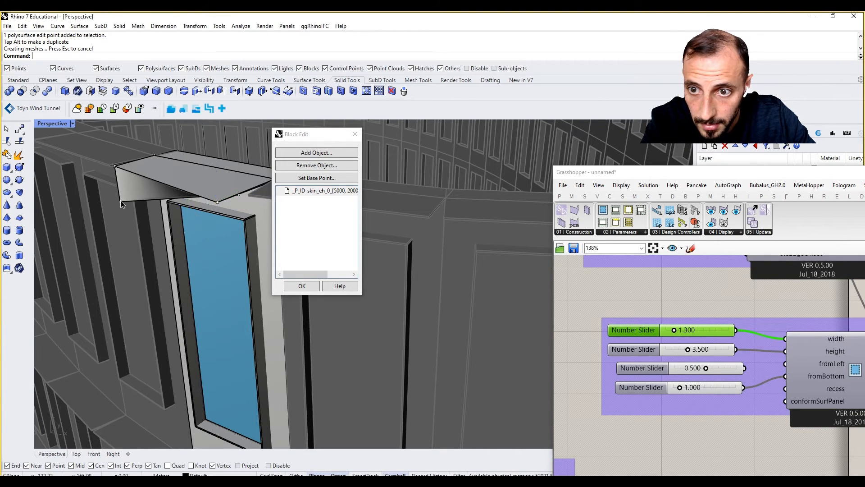
# Lower the bottom outer corner at that same end of the shading slab and finish the block edit.
pyautogui.click(154, 222)
pyautogui.click(240, 194)
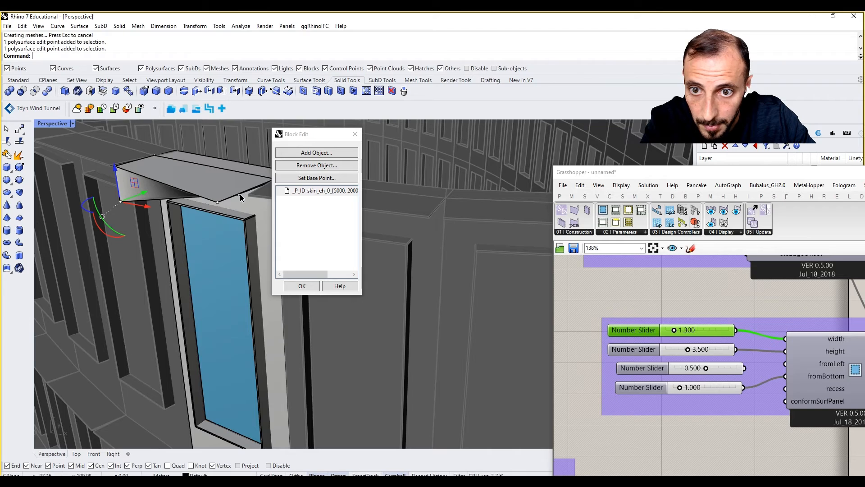
pyautogui.moveTo(236, 175); pyautogui.dragTo(239, 215)
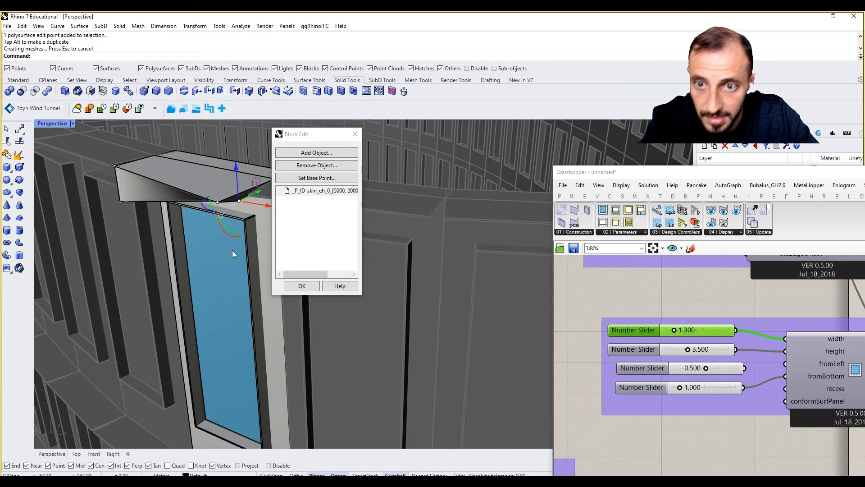
pyautogui.click(302, 287)
# Examine how the reshaped shading slab repeats across the whole building façade.
pyautogui.scroll(-10, 337, 272)
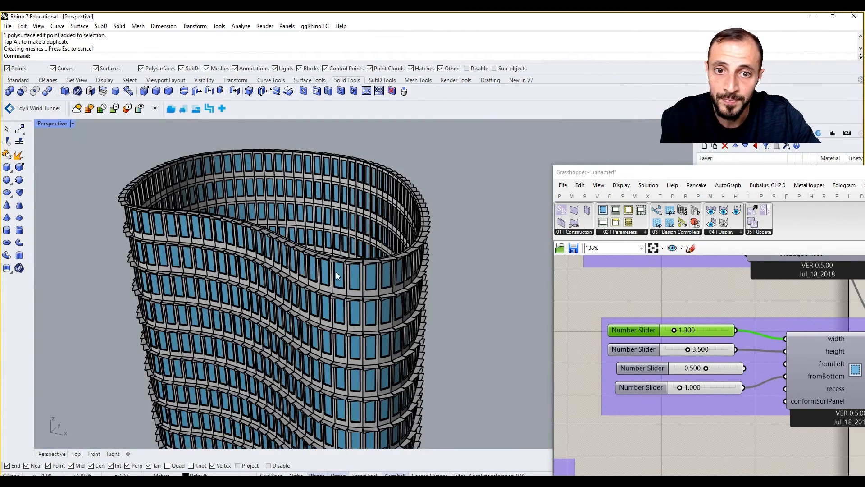
pyautogui.moveTo(336, 272); pyautogui.dragTo(377, 245, button='right')
pyautogui.moveTo(241, 238); pyautogui.dragTo(233, 287, button='right')
pyautogui.scroll(10, 254, 220)
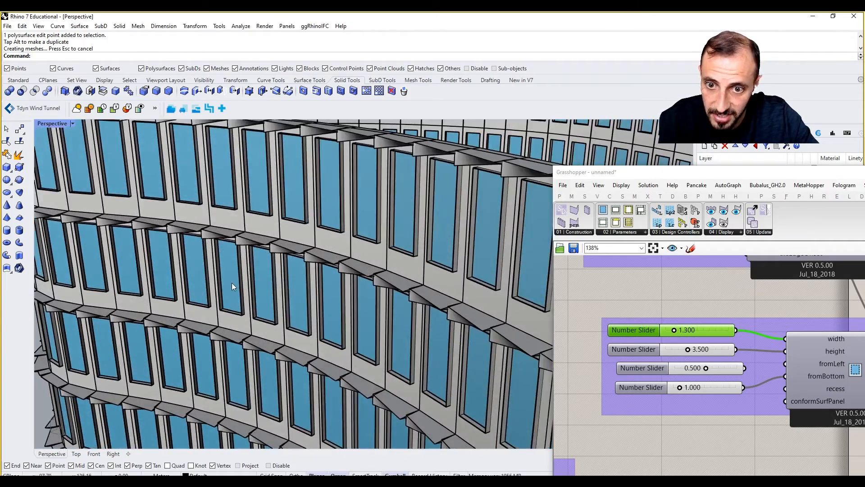
pyautogui.scroll(-9, 252, 252)
pyautogui.scroll(9, 265, 237)
pyautogui.scroll(-9, 351, 240)
pyautogui.scroll(8, 183, 382)
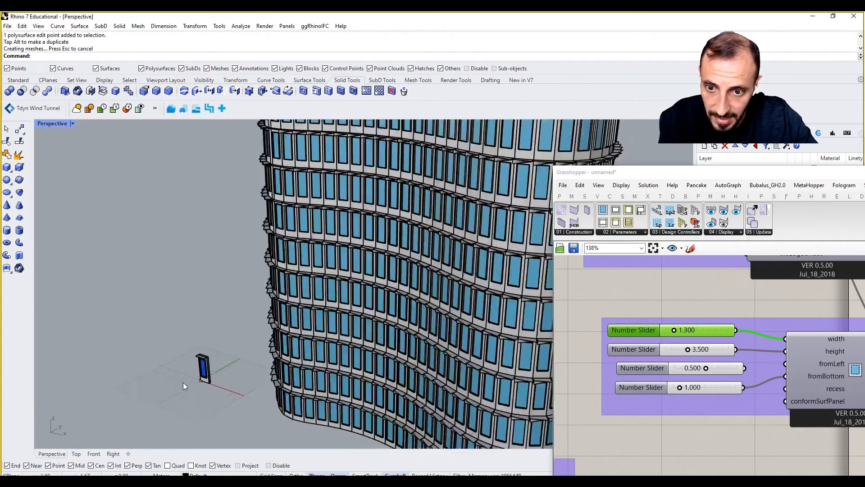
# Undo the block edit of the façade panel's shading slab.
pyautogui.scroll(-8, 220, 338)
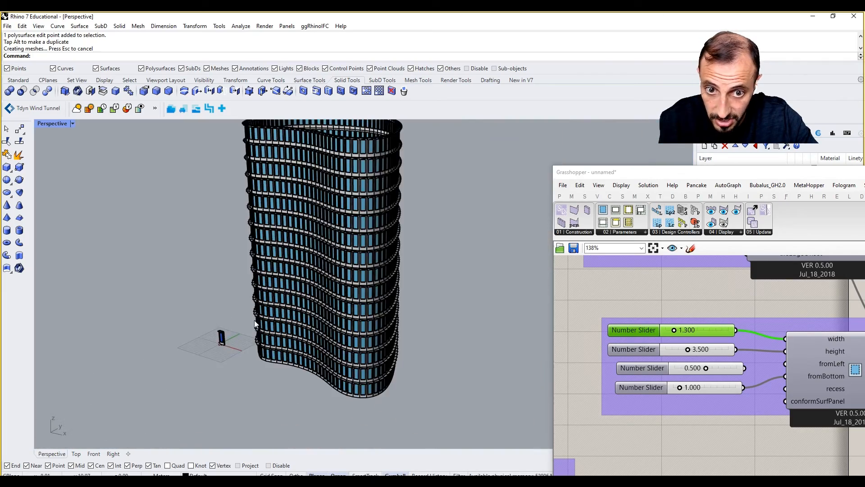
pyautogui.scroll(10, 342, 180)
pyautogui.hotkey('ctrl', 'z')
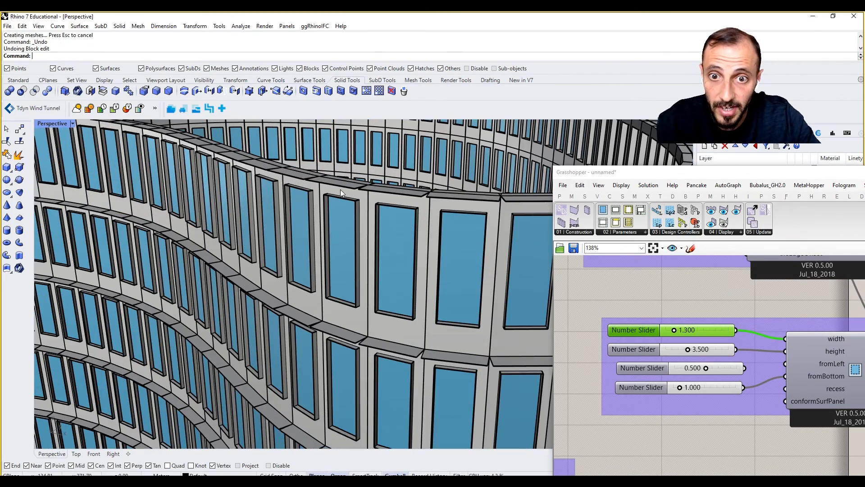
# Set the Type of Shading selector in the Grasshopper definition to Shadow Box.
pyautogui.scroll(-6, 686, 317)
pyautogui.moveTo(636, 368); pyautogui.dragTo(669, 326, button='right')
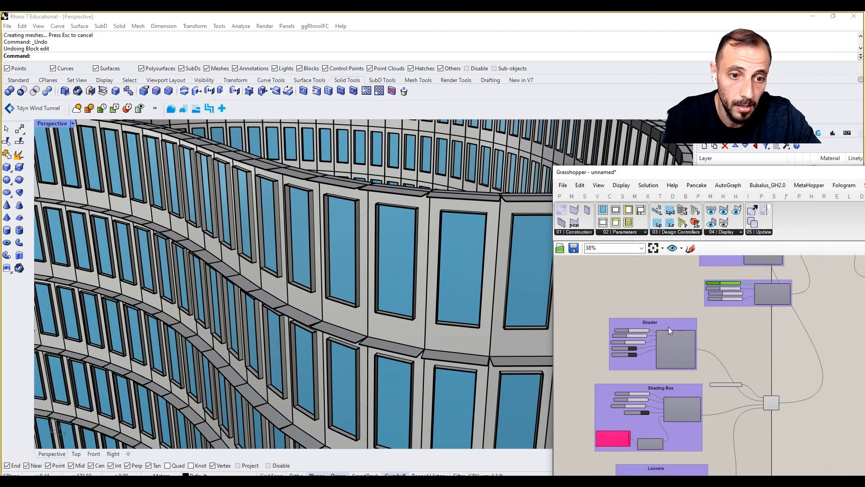
pyautogui.scroll(5, 749, 389)
pyautogui.click(726, 377)
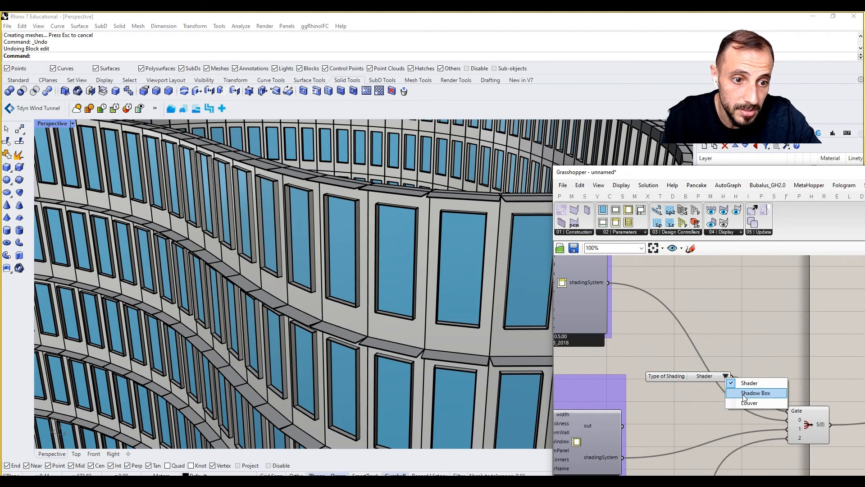
pyautogui.click(745, 392)
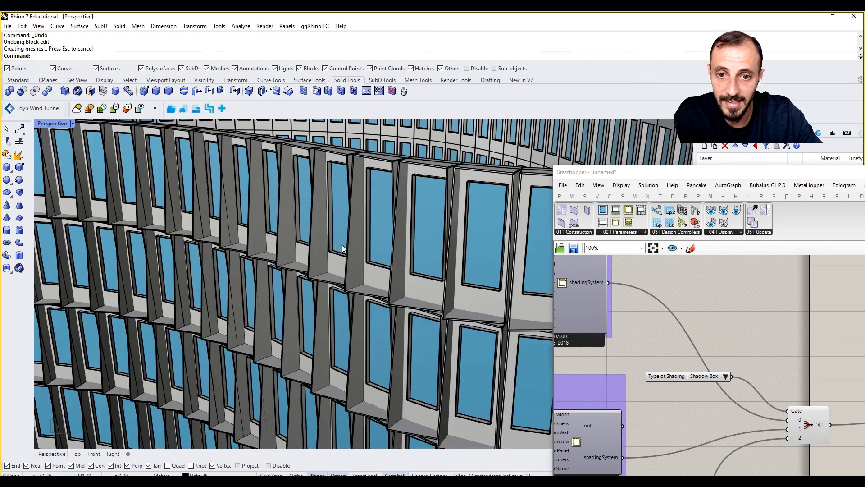
# Examine the Shadow Box shading on the building and sample panel, and the inputs of the Louvers group.
pyautogui.scroll(-8, 343, 249)
pyautogui.moveTo(386, 255); pyautogui.dragTo(339, 274, button='right')
pyautogui.scroll(-12, 338, 274)
pyautogui.moveTo(307, 314); pyautogui.dragTo(277, 371, button='right')
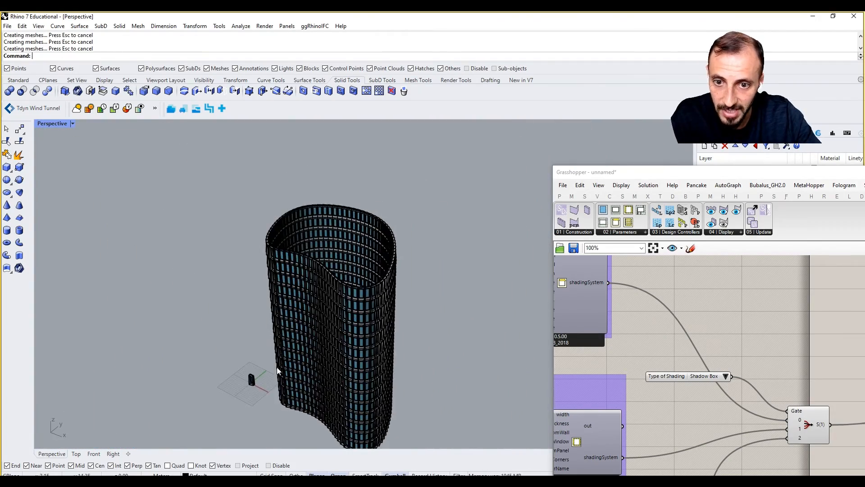
pyautogui.scroll(9, 245, 388)
pyautogui.scroll(5, 246, 382)
pyautogui.moveTo(665, 350); pyautogui.dragTo(710, 331, button='right')
pyautogui.scroll(-7, 712, 330)
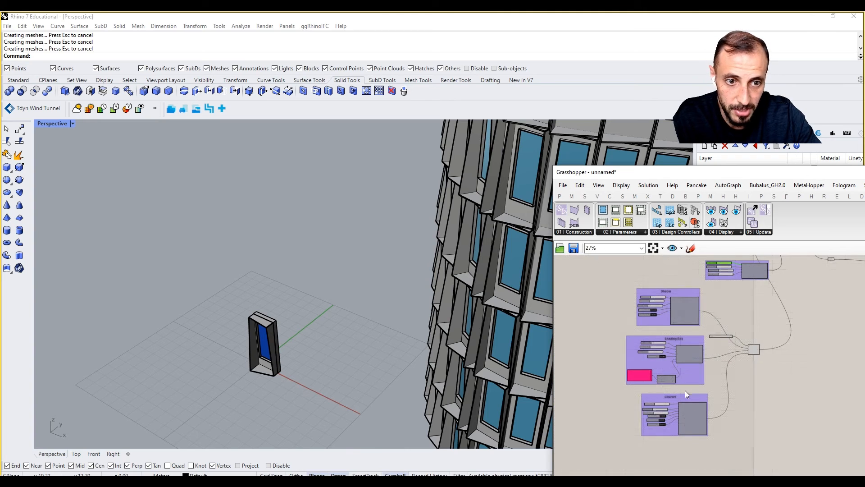
pyautogui.scroll(6, 678, 401)
pyautogui.moveTo(649, 436); pyautogui.dragTo(650, 411, button='right')
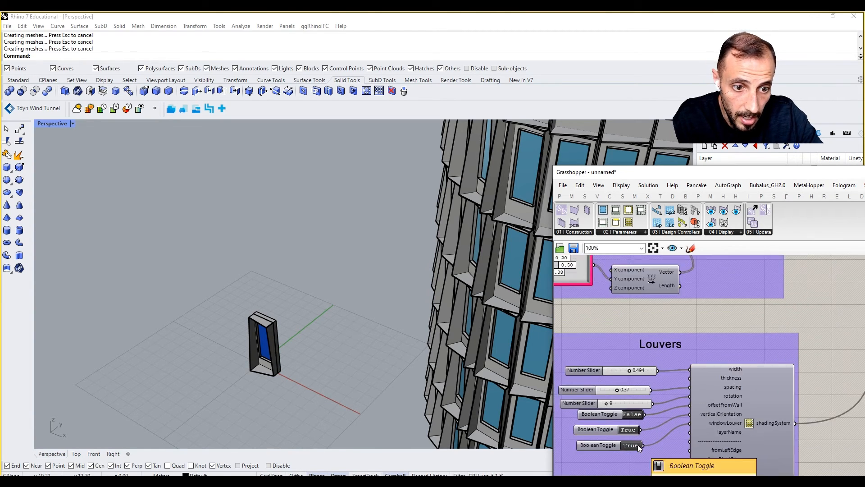
pyautogui.scroll(2, 637, 444)
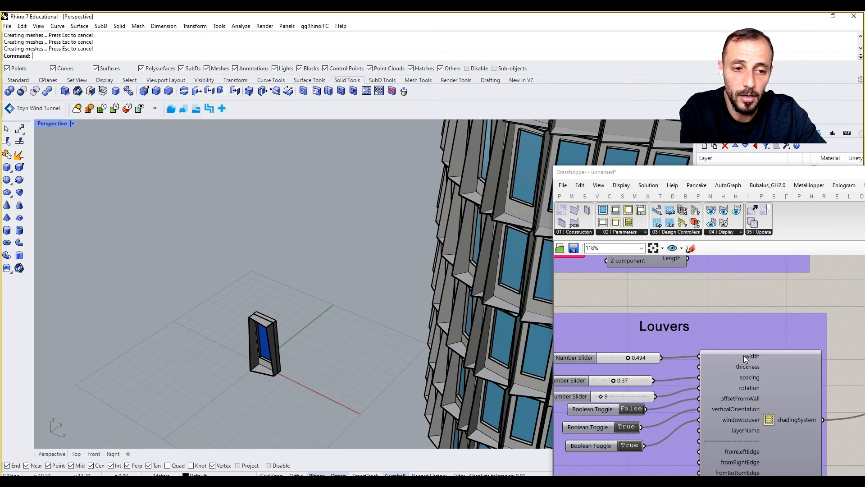
# Set the Type of Shading selector in the Grasshopper definition to Louver.
pyautogui.moveTo(808, 316)
pyautogui.mouseDown(button='right')
pyautogui.moveTo(755, 356)
pyautogui.moveTo(665, 456)
pyautogui.mouseUp(button='right')
pyautogui.scroll(-4, 666, 455)
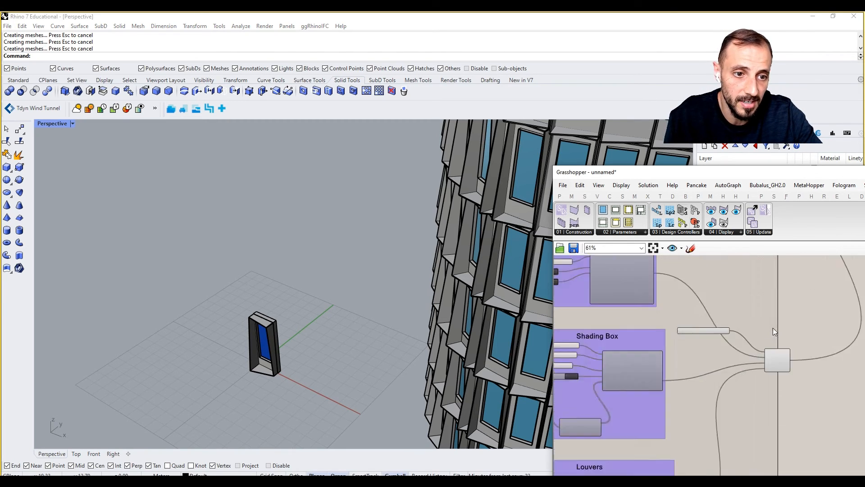
pyautogui.scroll(5, 748, 332)
pyautogui.click(702, 330)
pyautogui.click(726, 356)
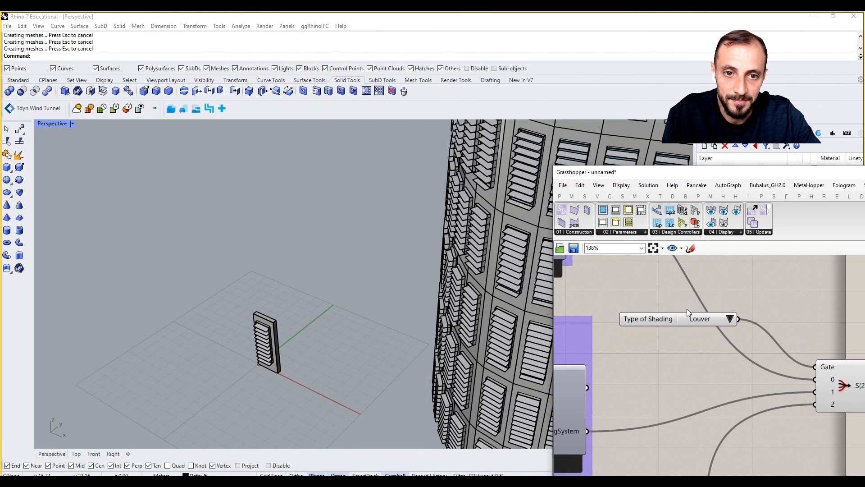
# Set the Type of Shading selector to Shader and bring the whole building façade into view.
pyautogui.scroll(-2, 687, 310)
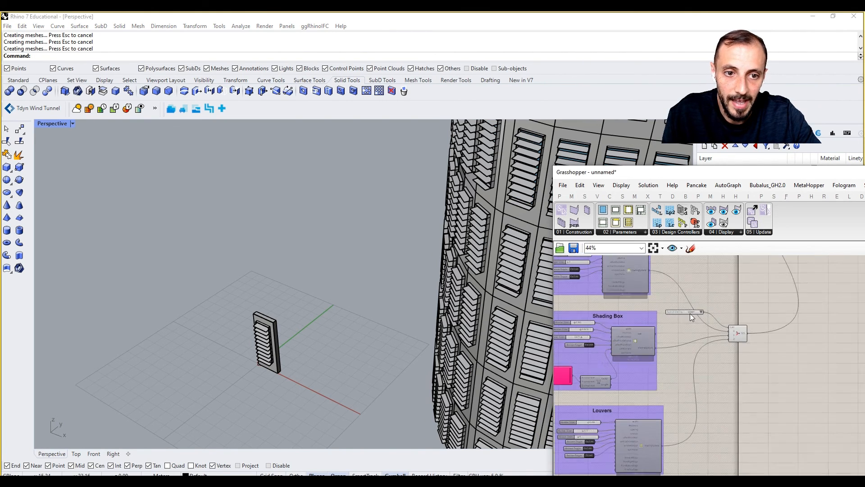
pyautogui.click(694, 314)
pyautogui.click(709, 333)
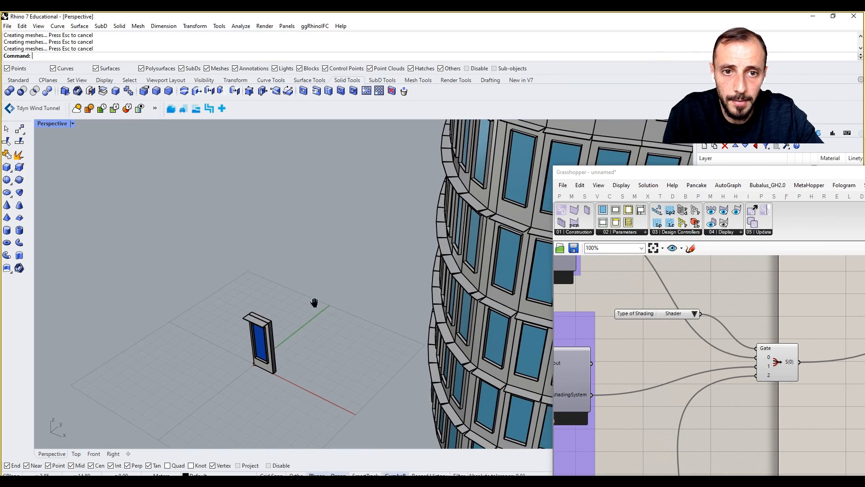
pyautogui.scroll(-5, 292, 297)
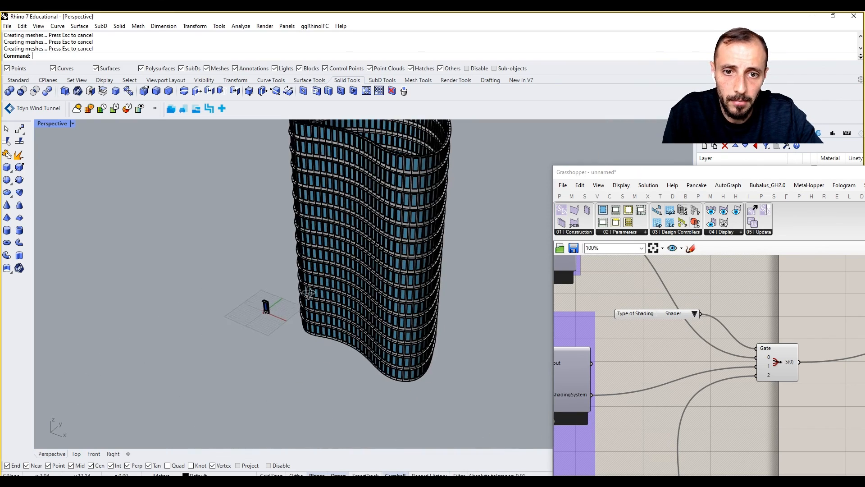
pyautogui.moveTo(309, 293); pyautogui.dragTo(242, 314, button='right')
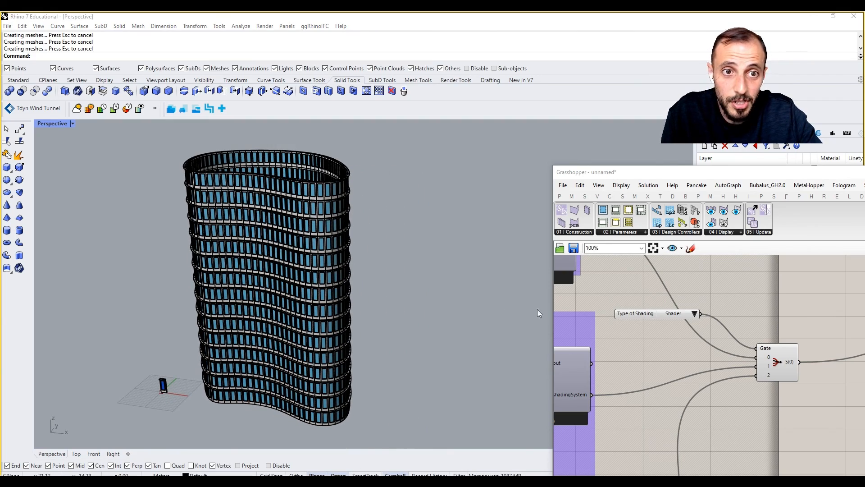